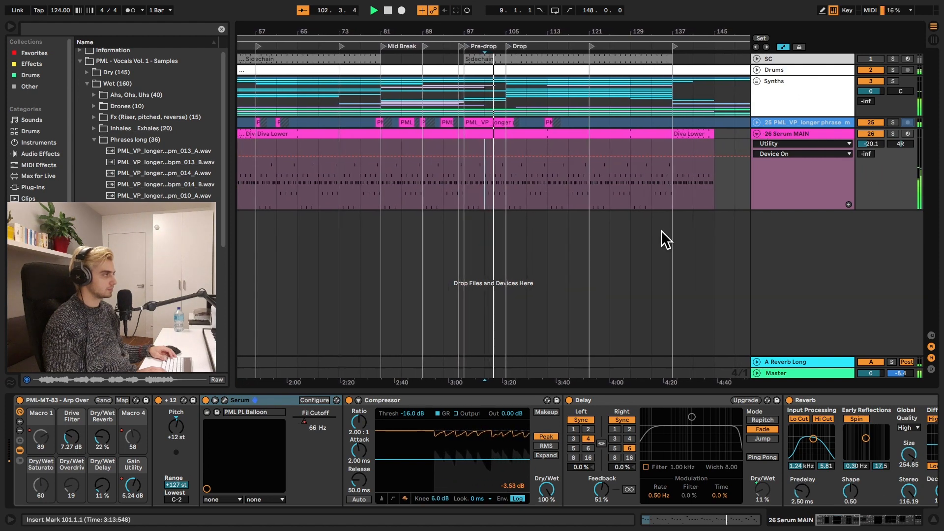
Select the 26 Serum MAIN track and the Serum instrument in its device chain.
left_click(765, 135)
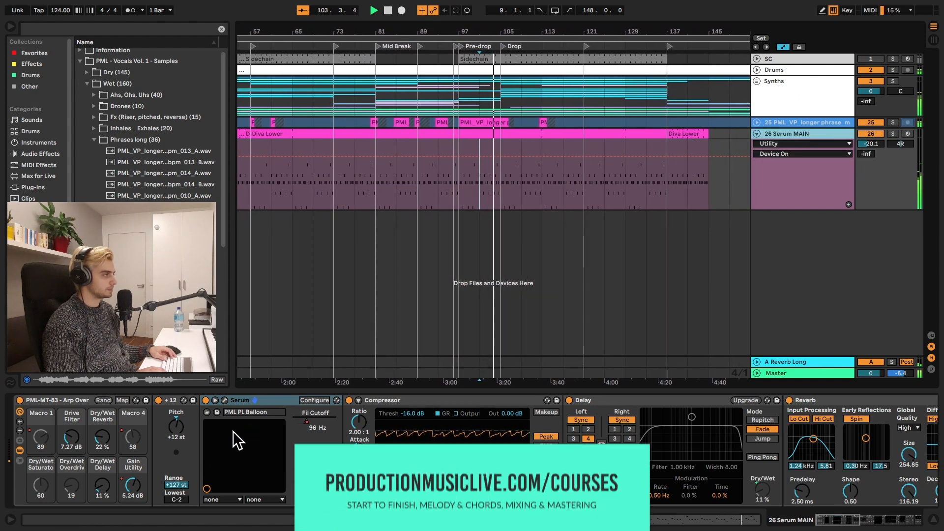
left_click(226, 401)
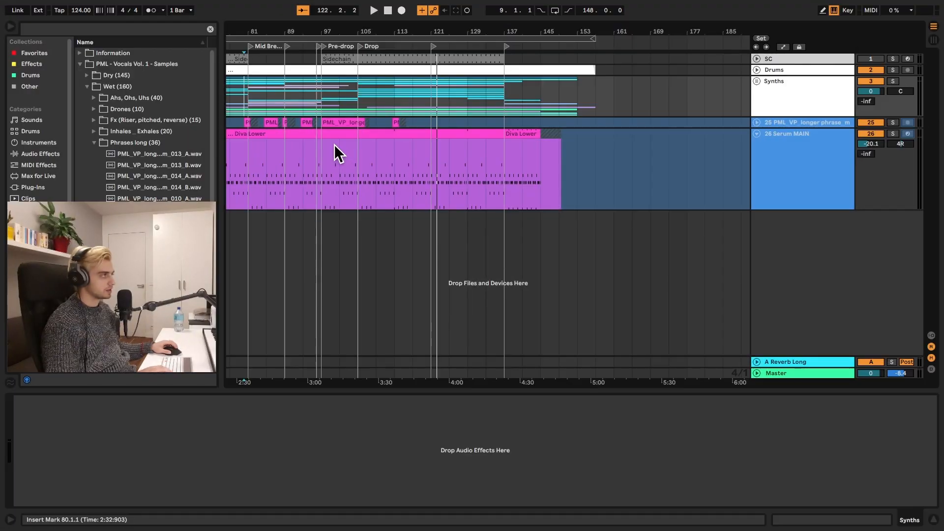
left_click(763, 194)
left_click_drag(831, 526, 784, 518)
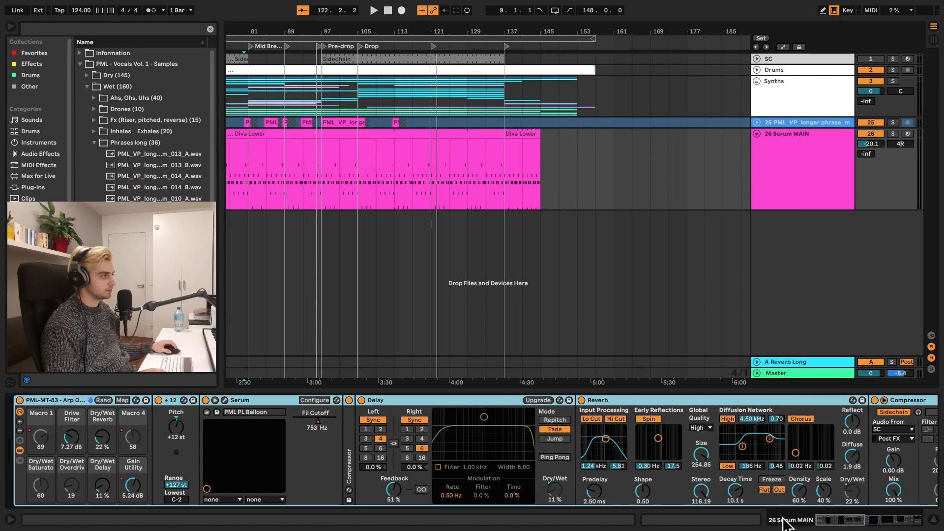
left_click(250, 402)
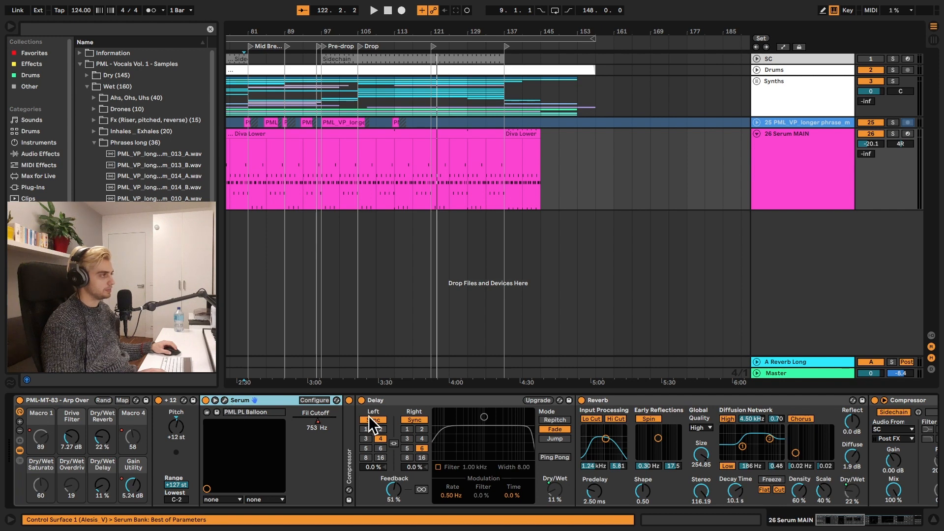
Switch off the audio effects after Serum on the track, including Auto Pan, and play the arrangement.
left_click_drag(798, 520, 905, 523)
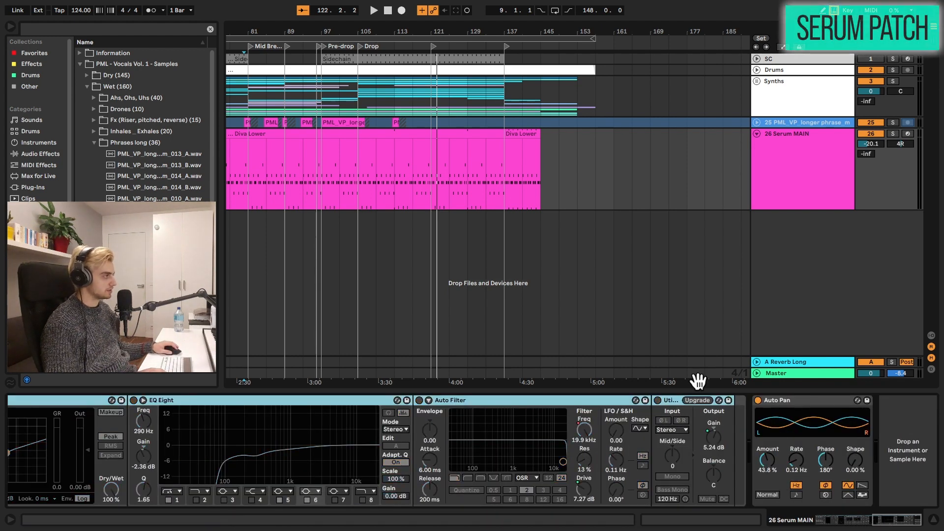
left_click(759, 400)
left_click_drag(888, 521, 819, 521)
left_click(407, 470)
key("space")
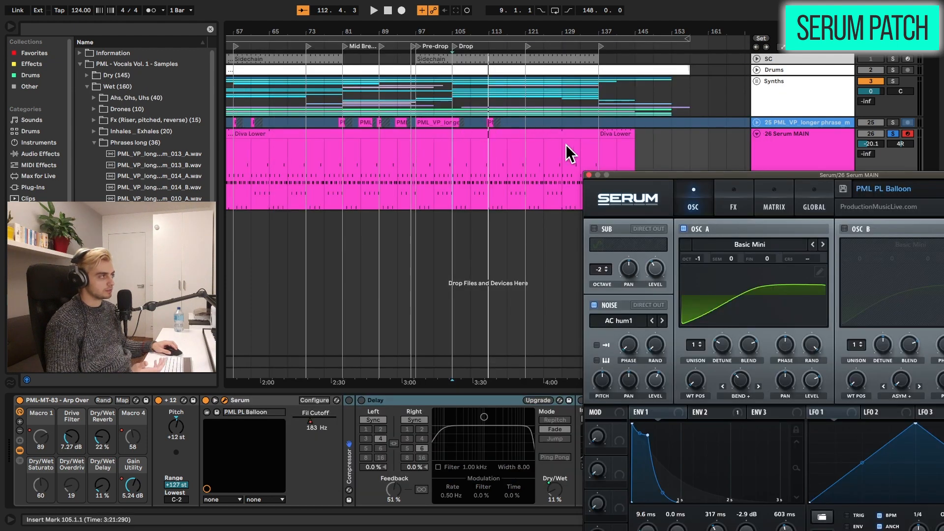
Bypass the effects in Serum's FX section and turn off the Noise oscillator and the filter.
left_click_drag(655, 174, 352, 49)
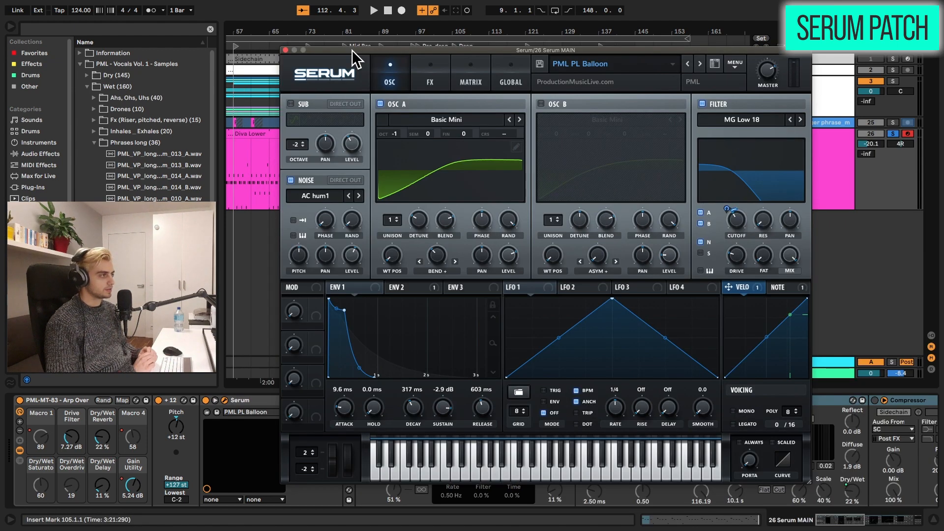
left_click(423, 80)
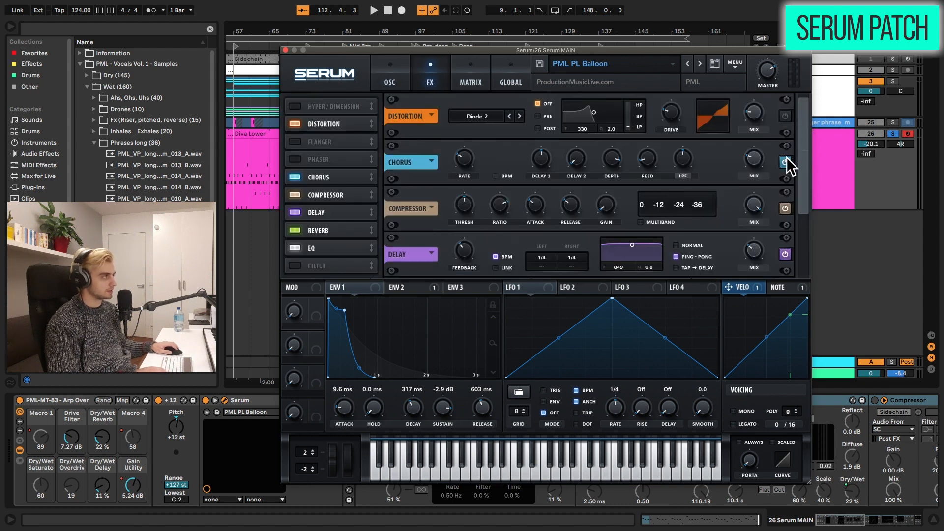
left_click(390, 79)
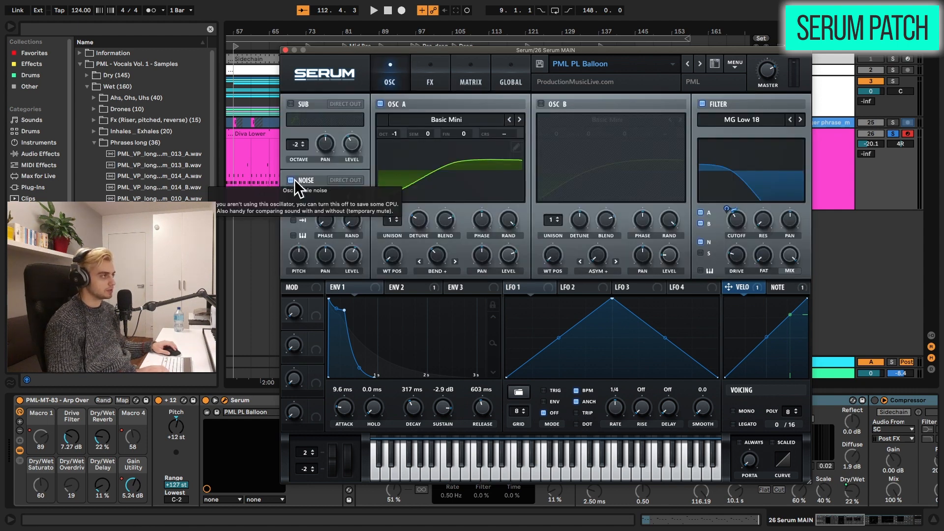
left_click(292, 180)
left_click(711, 104)
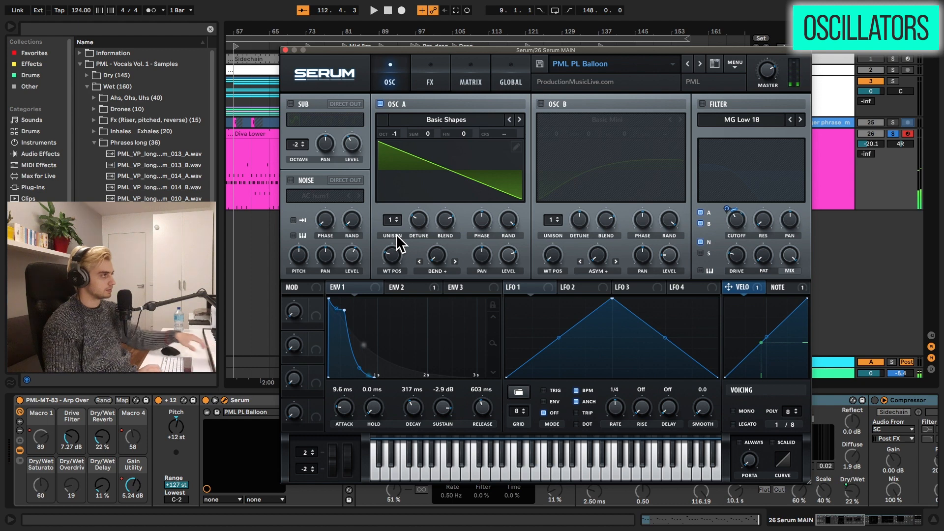
Load the analog Basic Mini wavetable in OSC A and adjust the oscillator's Bend + amount.
left_click(491, 119)
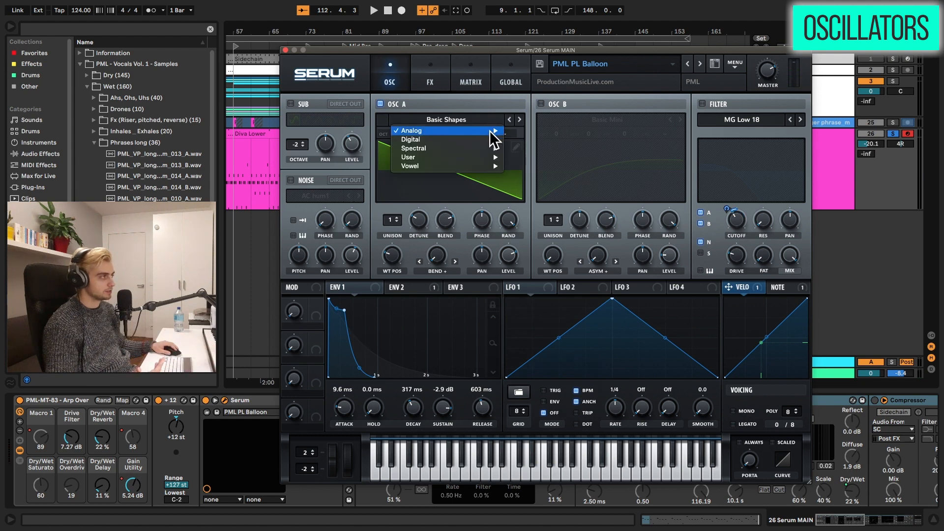
mouse_move(489, 130)
left_click(544, 166)
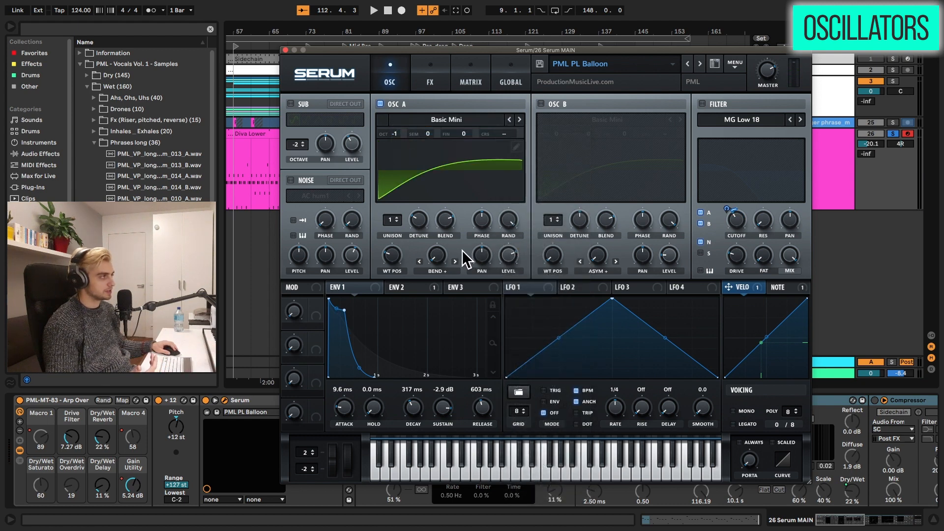
left_click_drag(441, 255, 442, 225)
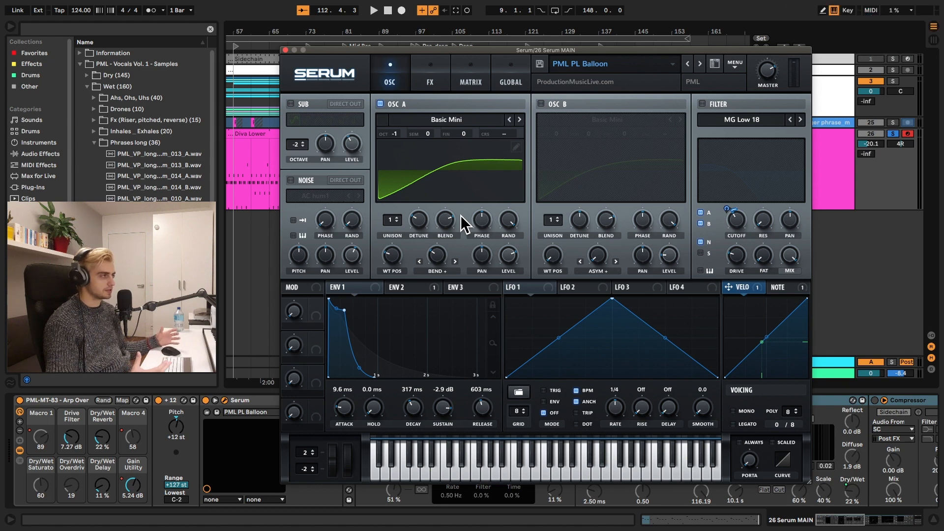
Turn Serum's filter and Noise oscillator back on.
left_click(707, 102)
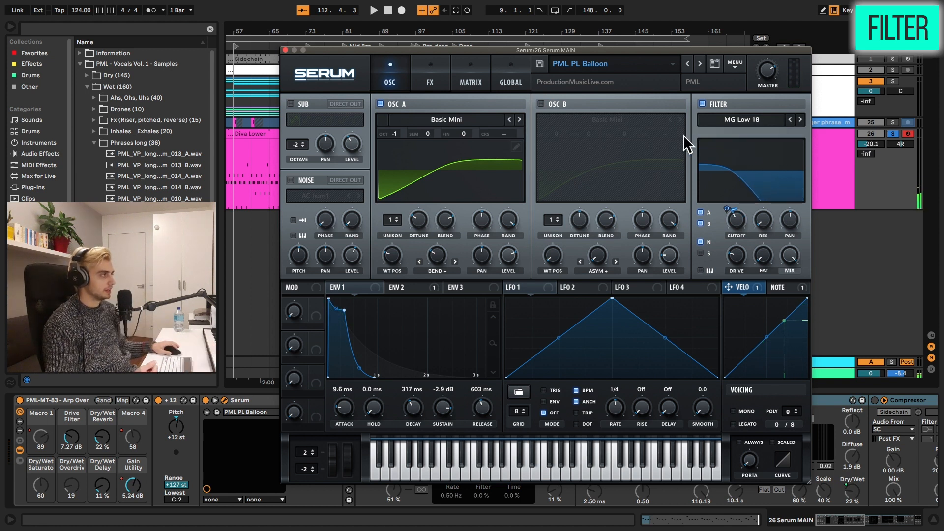
left_click(291, 180)
Show the Fil Cutoff automation on the 26 Serum MAIN track and listen to it in playback.
left_click_drag(336, 51, 518, 69)
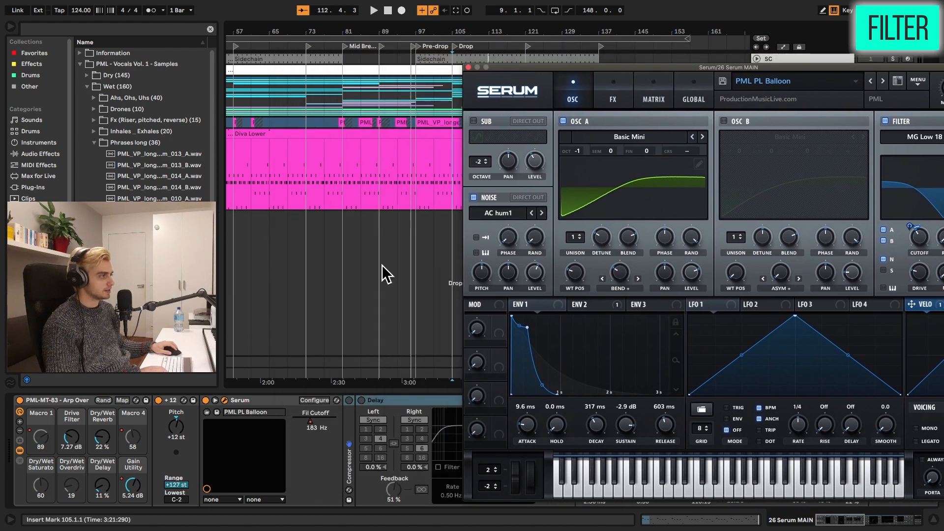
left_click(314, 427)
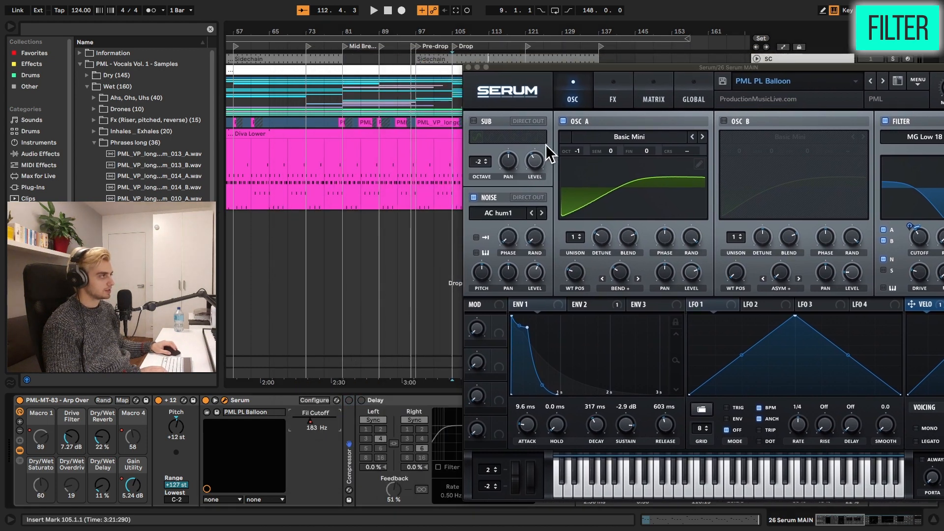
left_click_drag(592, 70, 600, 210)
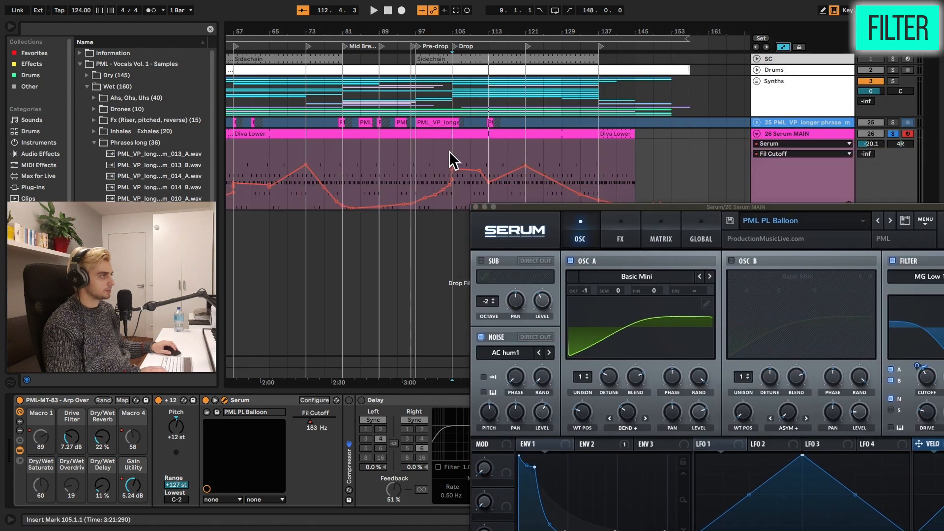
key("space")
left_click_drag(630, 206, 439, 77)
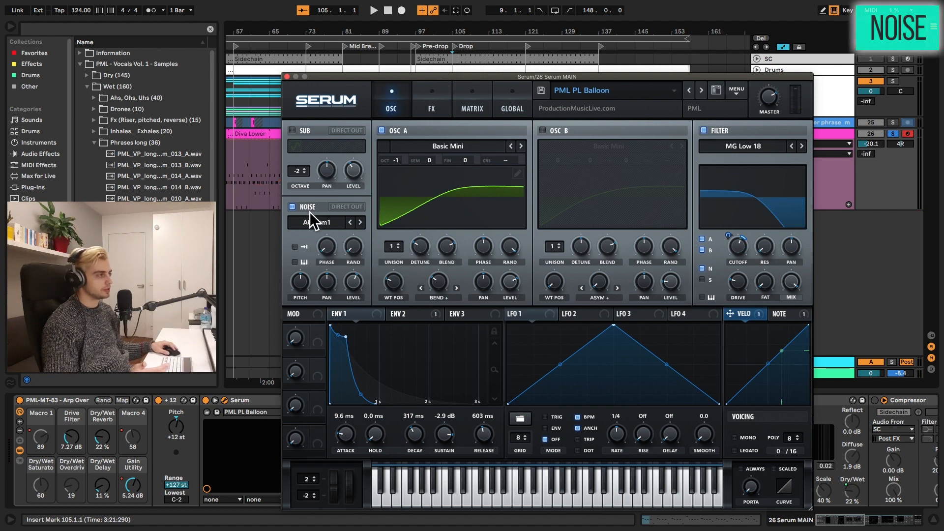
Choose AC hum1 from the Organics category as the Noise oscillator's sample.
left_click(319, 222)
mouse_move(339, 269)
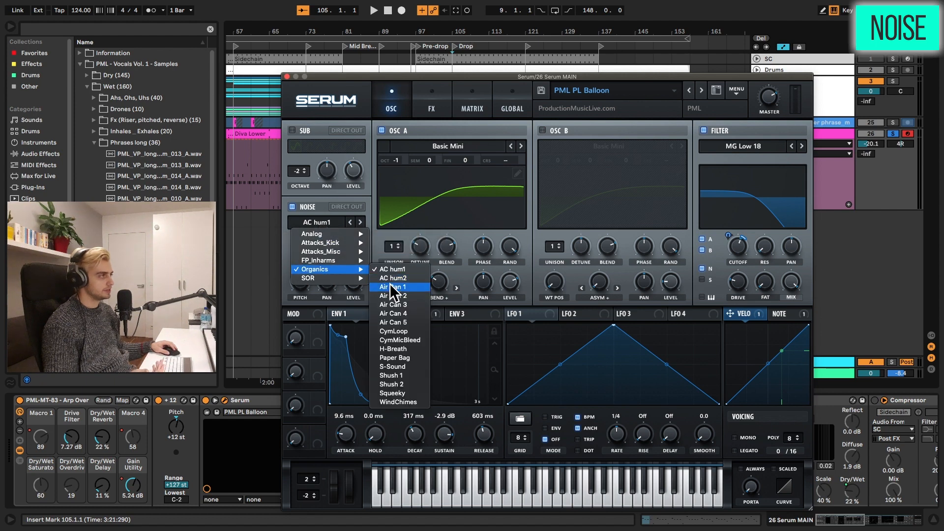
left_click(373, 269)
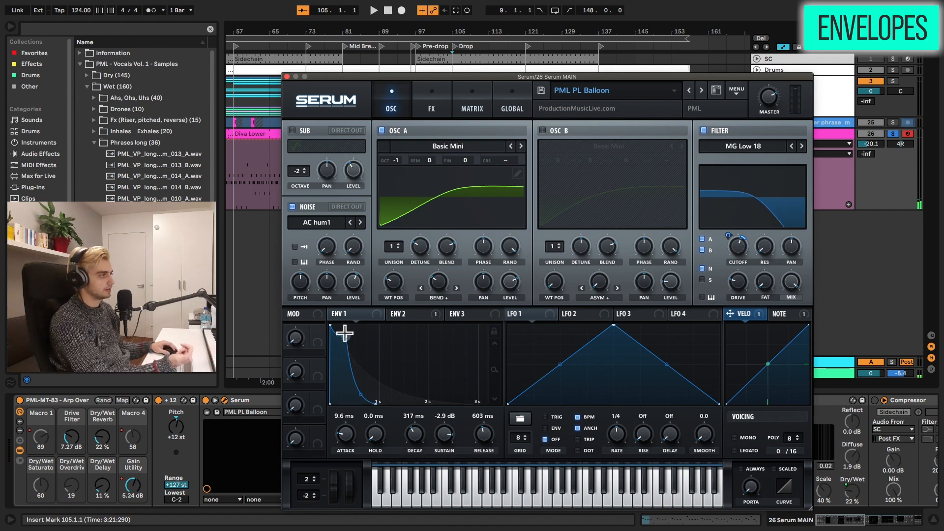
Compare the ENV 1 and ENV 2 envelope shapes and their attack, hold, decay, sustain and release settings.
left_click(406, 318)
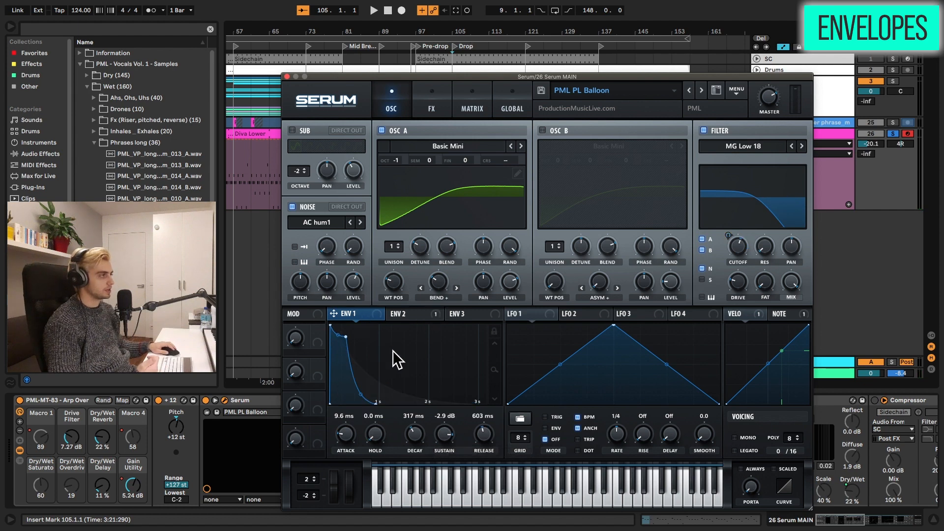
left_click(405, 315)
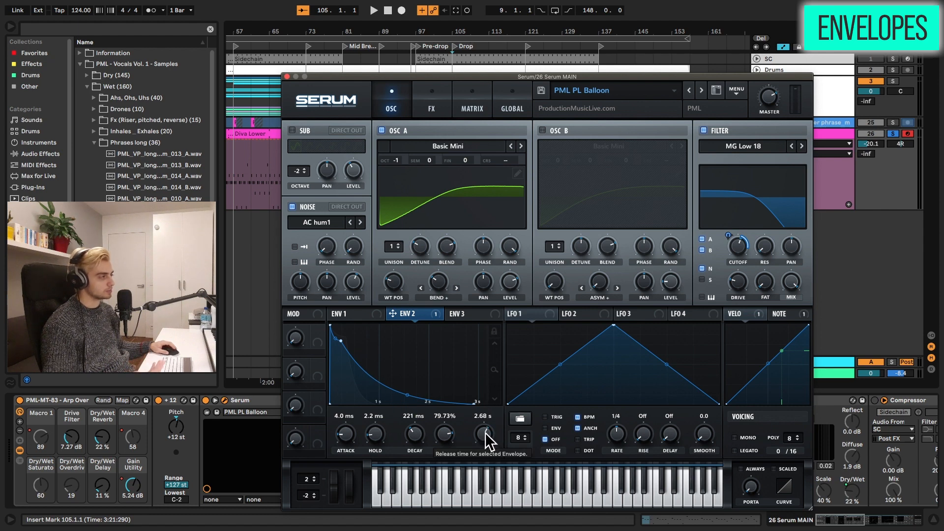
left_click(364, 315)
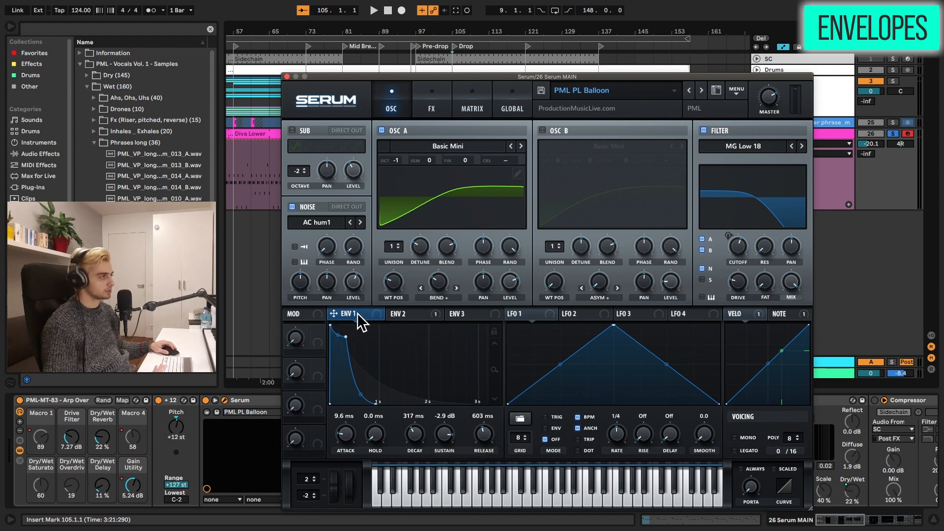
left_click(396, 314)
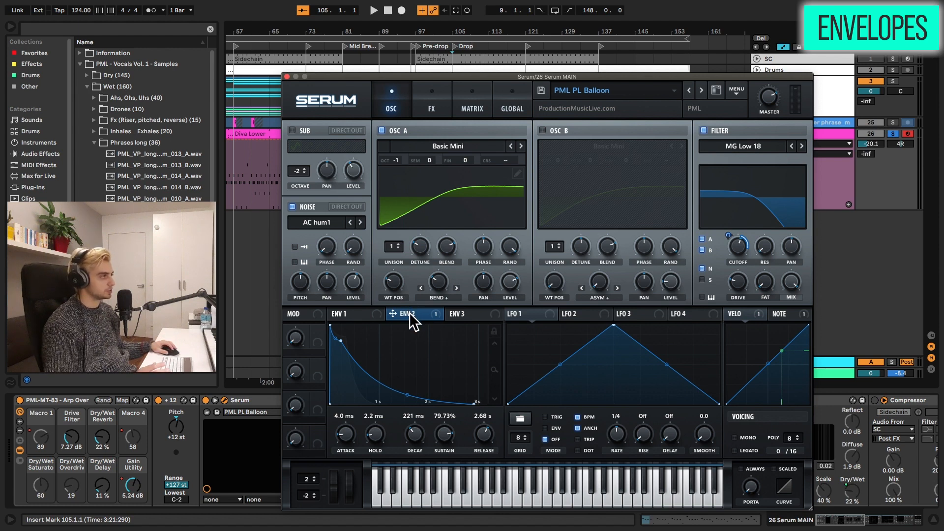
Route ENV 2 to the filter cutoff, set the cutoff to 764 Hz, and play the result.
left_click_drag(409, 312, 678, 216)
left_click_drag(733, 246, 731, 240)
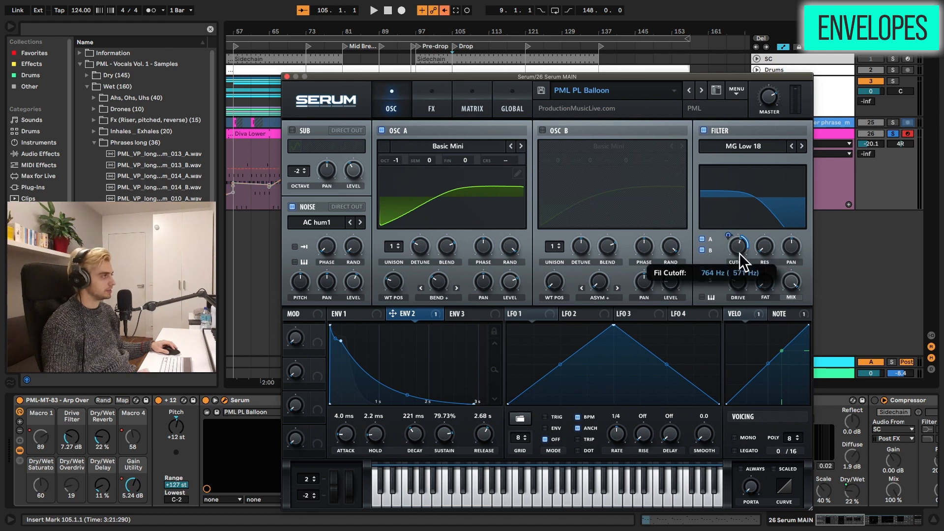
key("space")
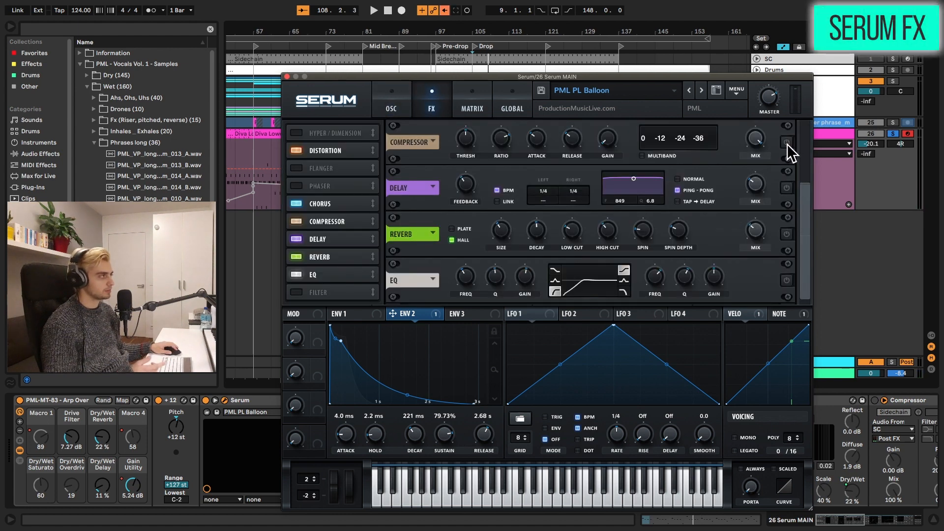
Re-enable Serum's Compressor, Delay and Reverb effects one after another, playing the sound between changes.
left_click(787, 142)
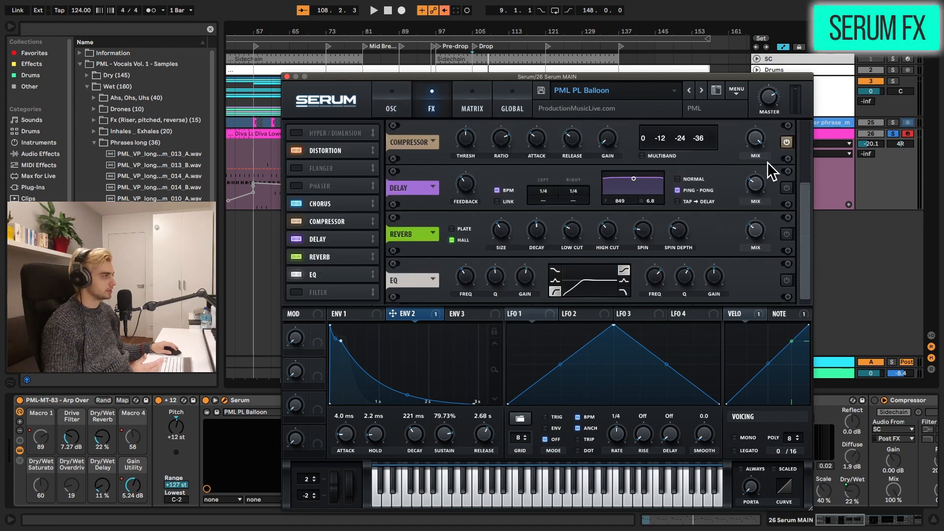
key("space")
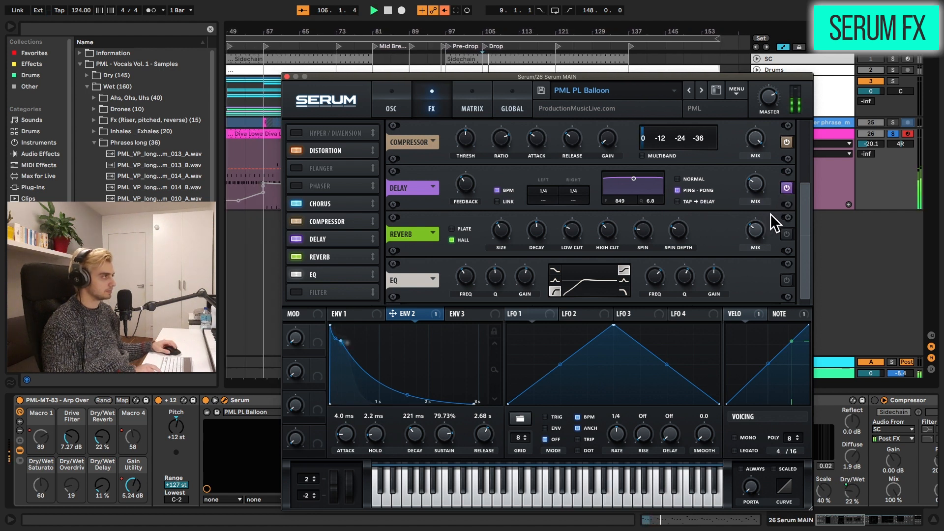
key("space")
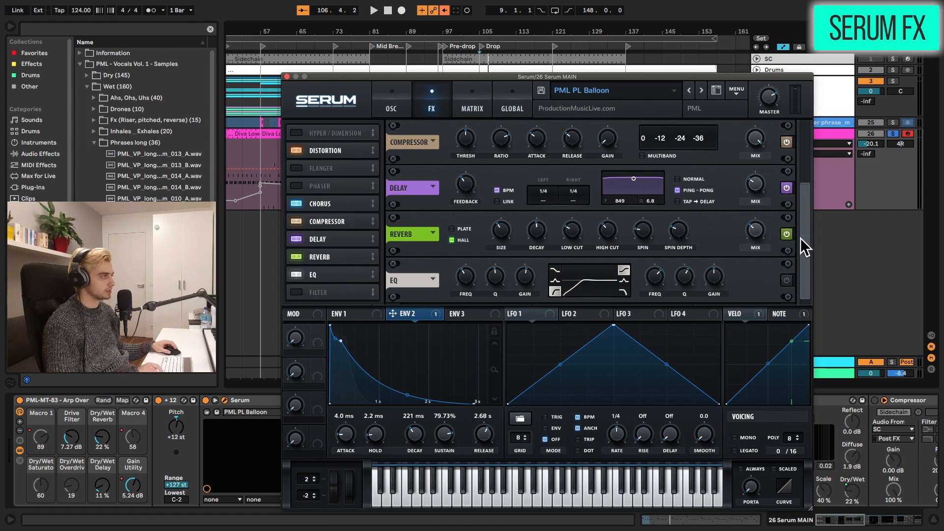
key("space")
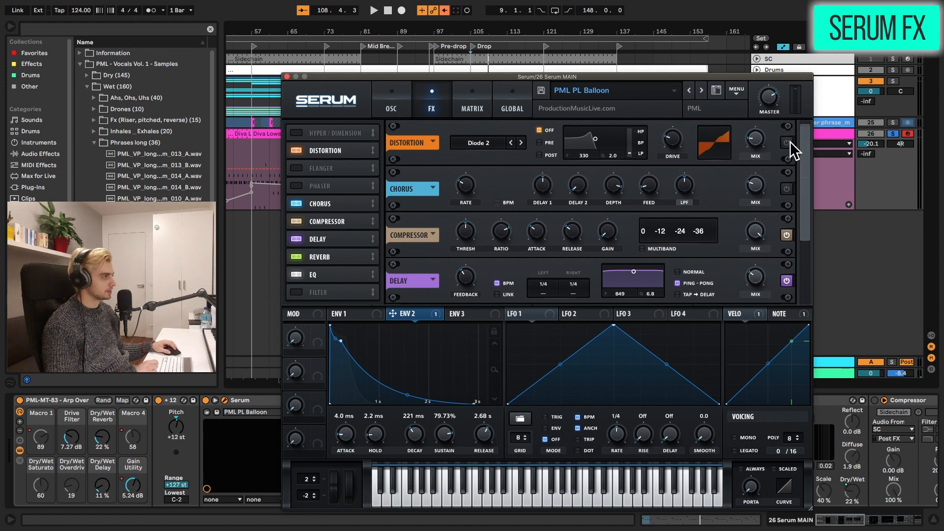
Re-enable Serum's Diode 2 Distortion and Chorus effects, playing the sound with each one added.
left_click(788, 142)
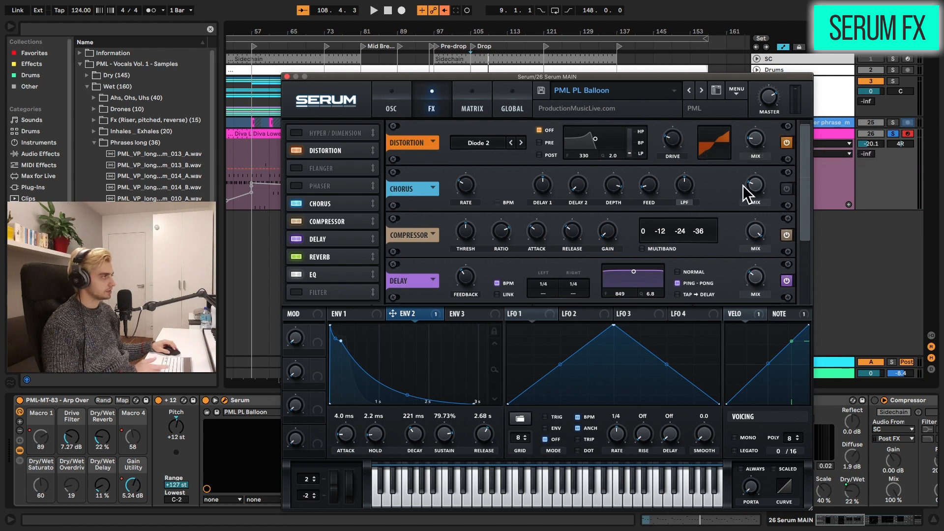
key("space")
left_click(787, 189)
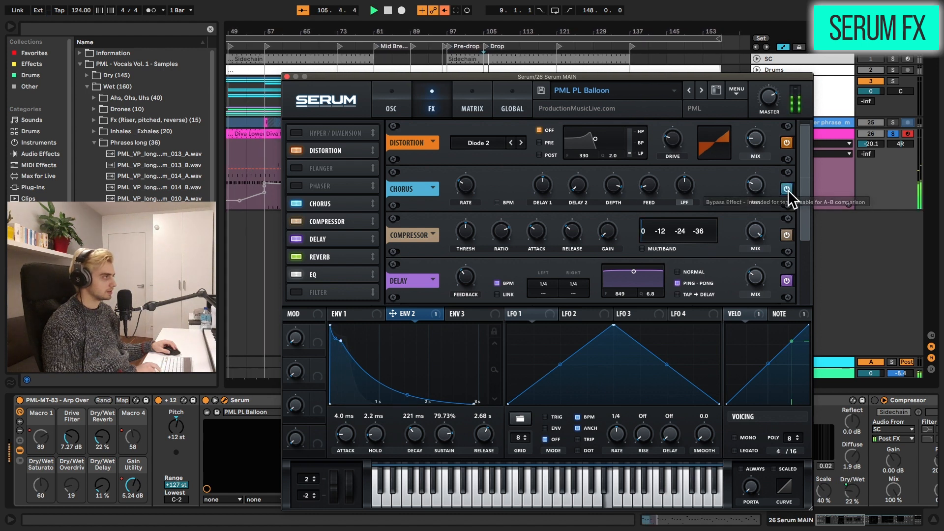
key("space")
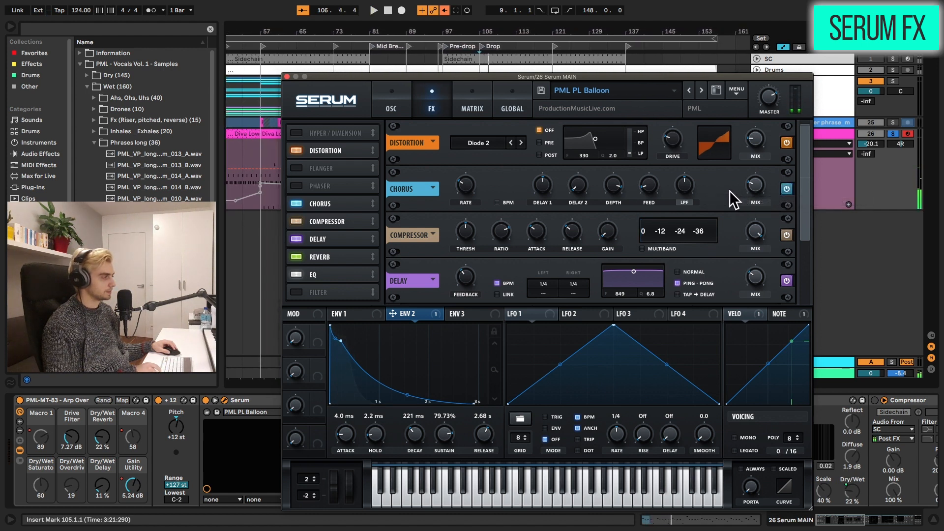
mouse_move(803, 150)
left_mouse_down()
mouse_move(802, 161)
mouse_move(803, 138)
left_mouse_up()
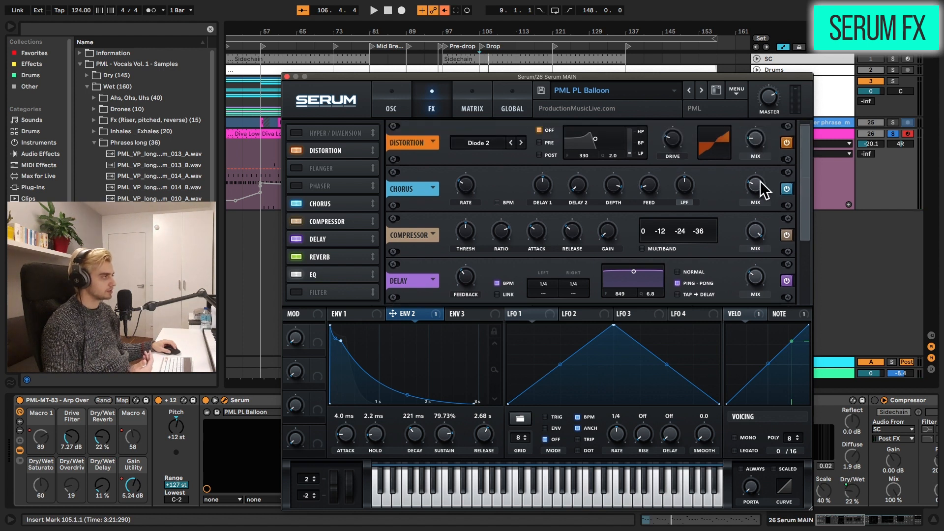
mouse_move(762, 189)
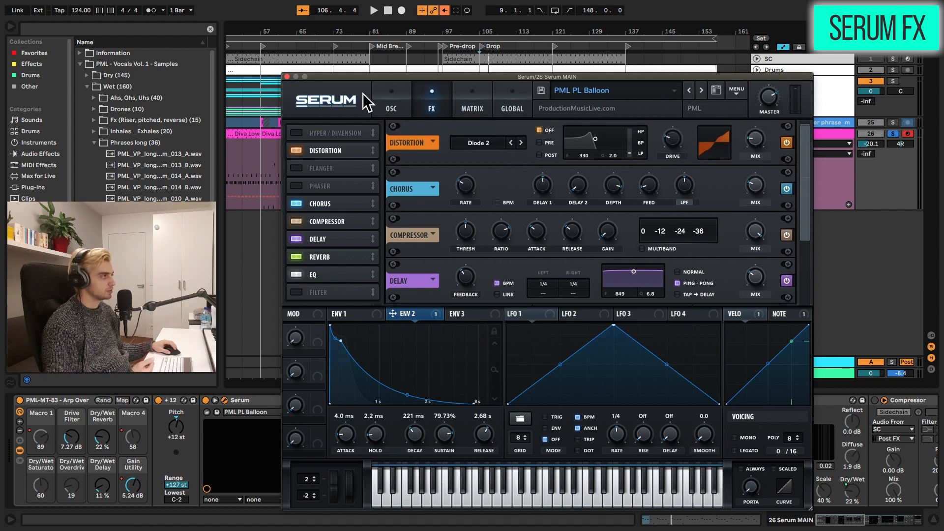
Close the Serum editor and turn on the track's Reverb device, comparing playback with and without it.
left_click(391, 103)
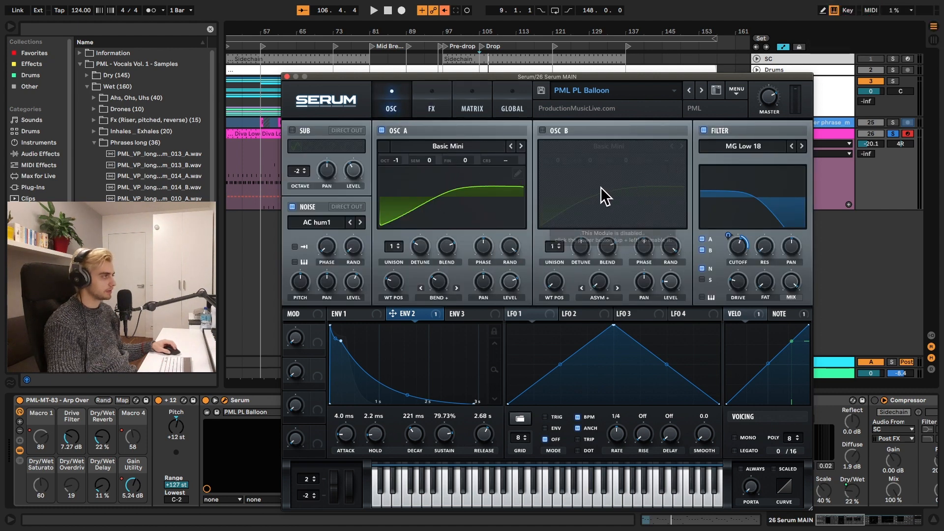
left_click(297, 76)
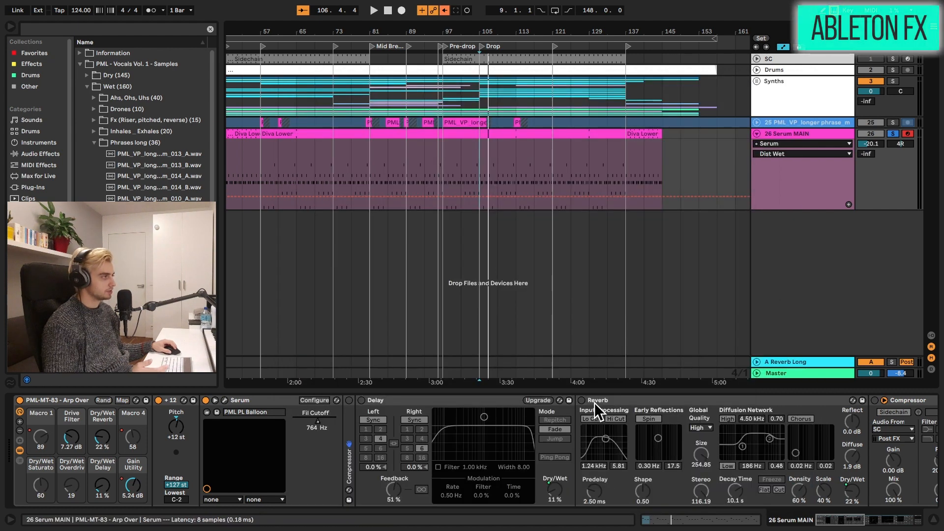
left_click(598, 403)
left_click_drag(828, 519, 837, 520)
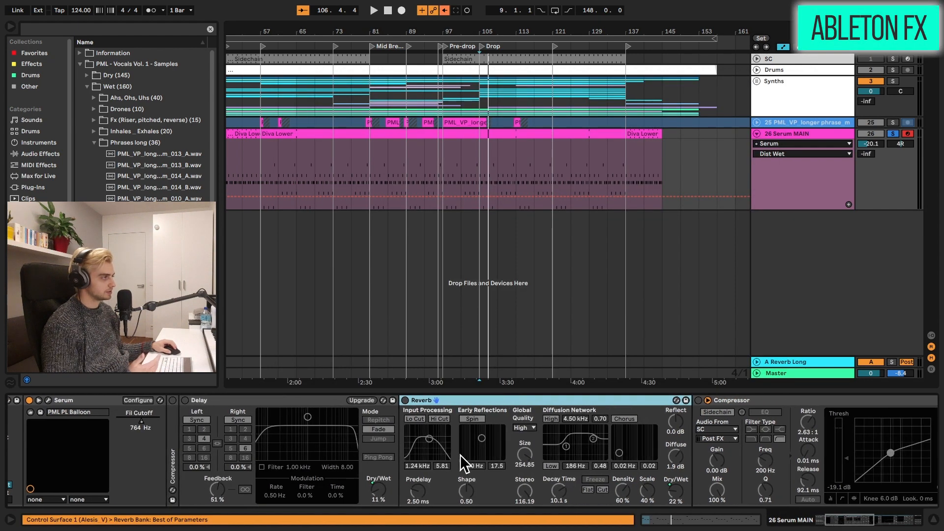
left_click(404, 402)
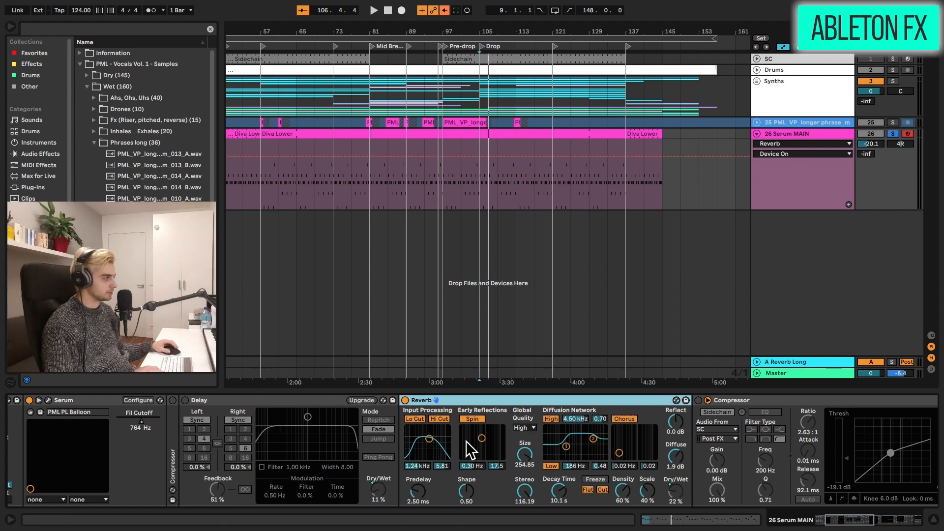
key("space")
left_click(404, 400)
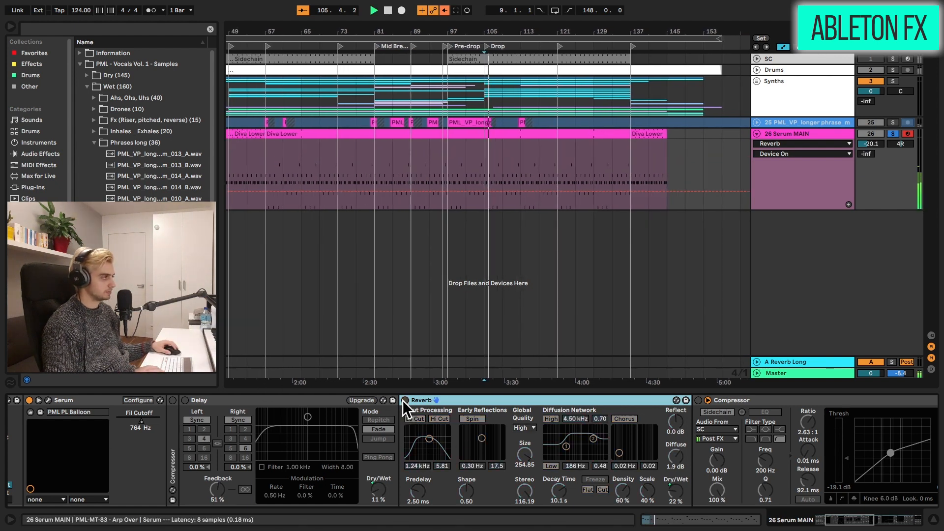
left_click(405, 401)
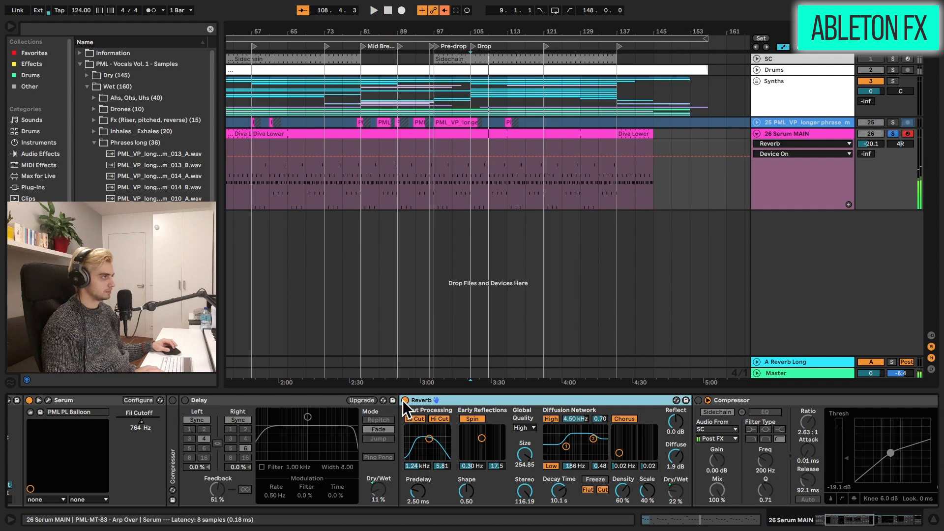
Turn on the Compressor sidechained to the SC track after the Reverb, display its gain-reduction activity, and play the arp.
scroll(558, 455, "right", 5)
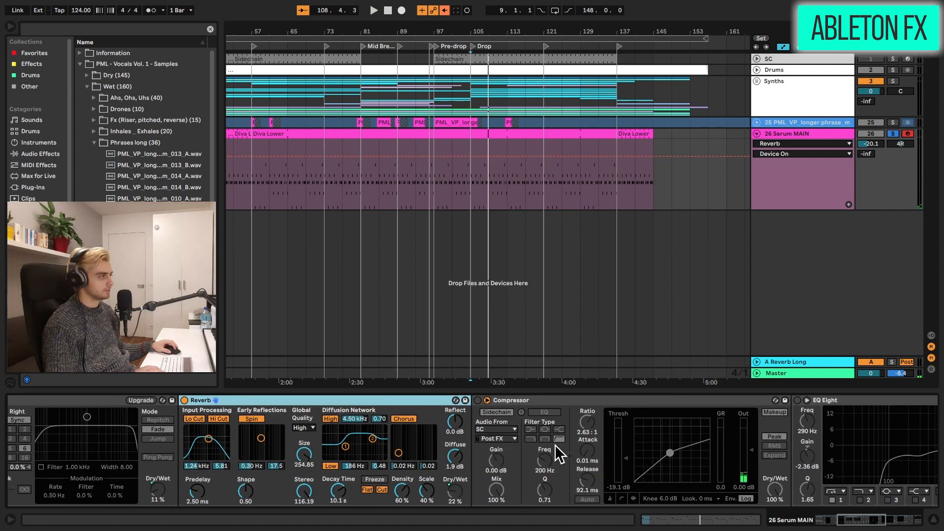
left_click(478, 401)
left_click(632, 497)
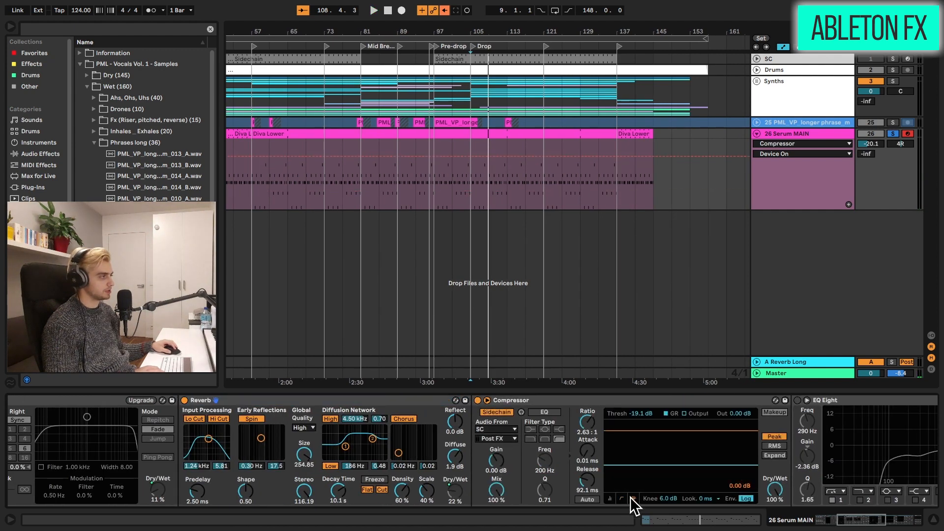
left_click(846, 521)
key("space")
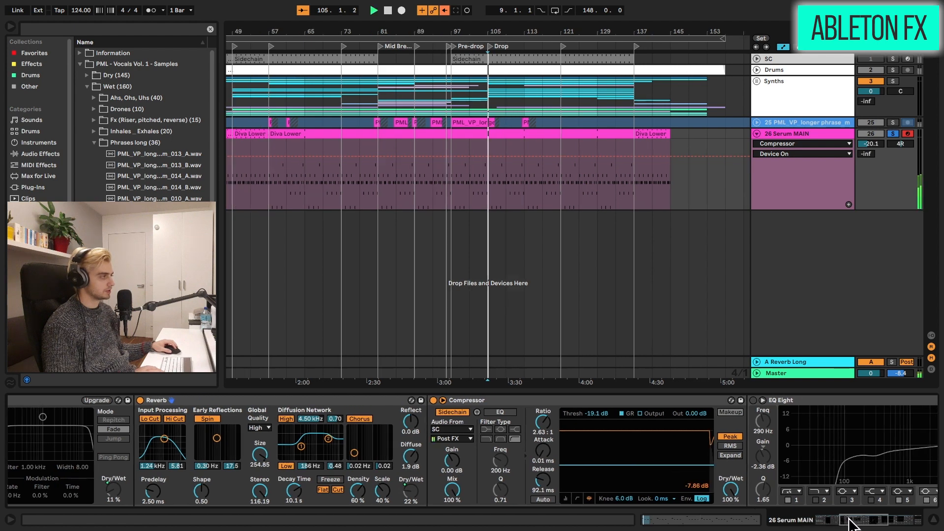
Turn on the EQ Eight and Auto Pan devices on the Serum MAIN track and play the arp.
left_click_drag(850, 520, 858, 520)
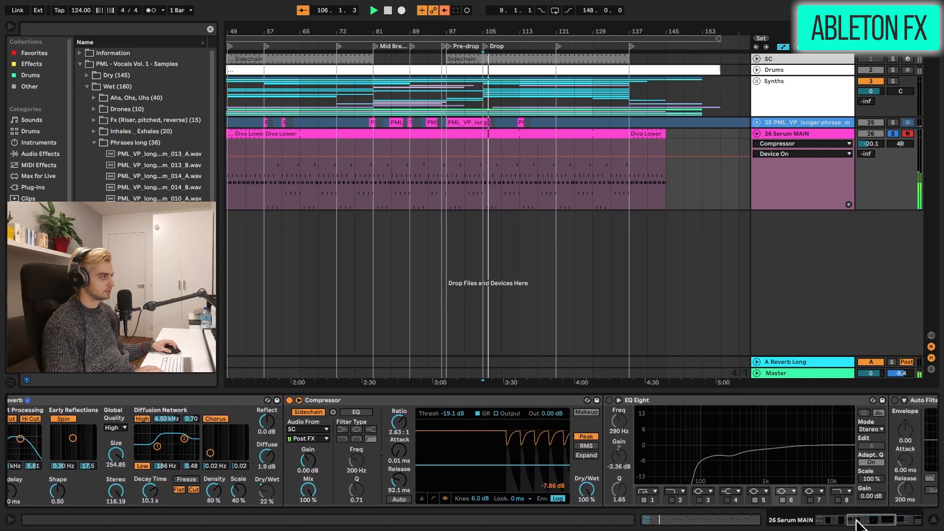
left_click(619, 402)
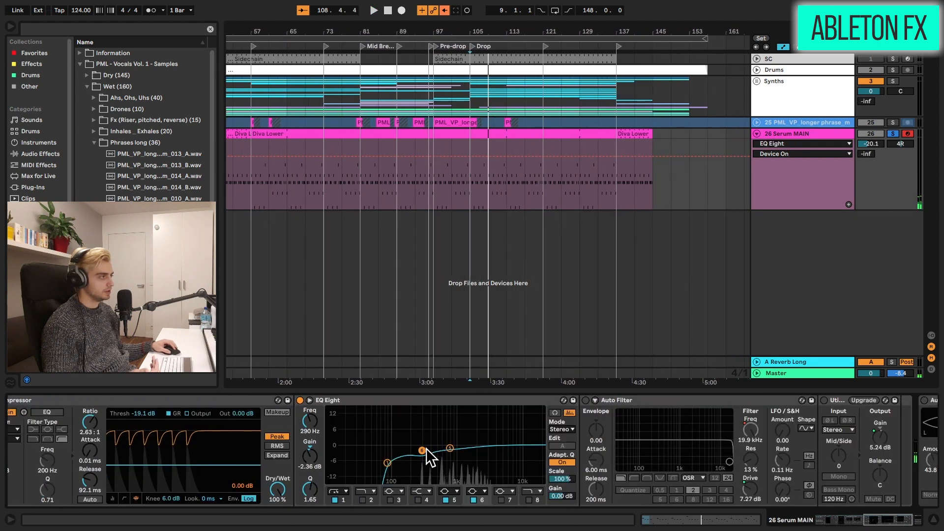
left_click(931, 433)
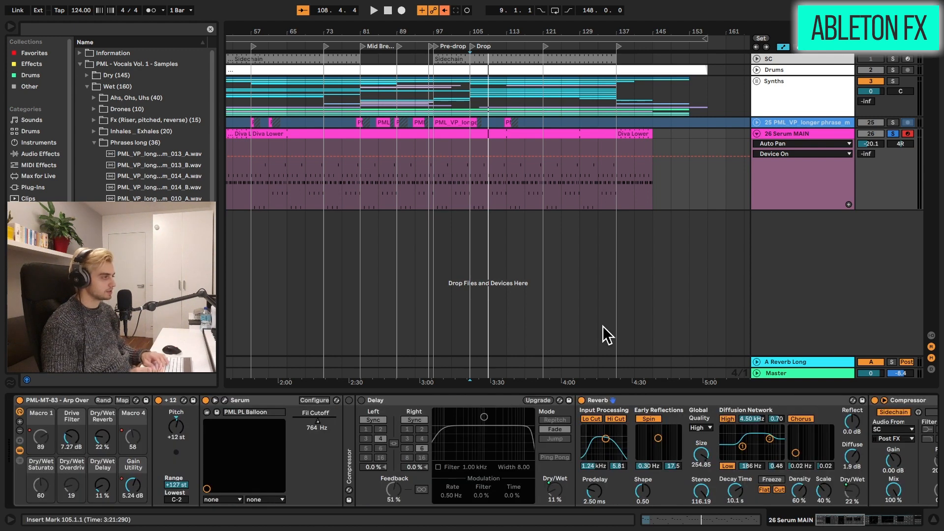
key("space")
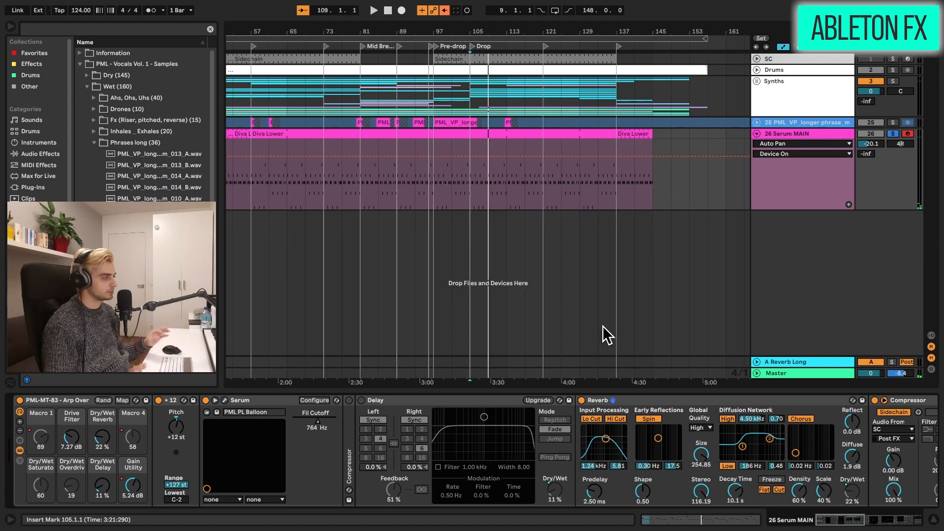
Expand and turn on the Compressor after Serum, and also enable the Delay, Auto Filter and Utility devices, playing the arp.
left_click(347, 413)
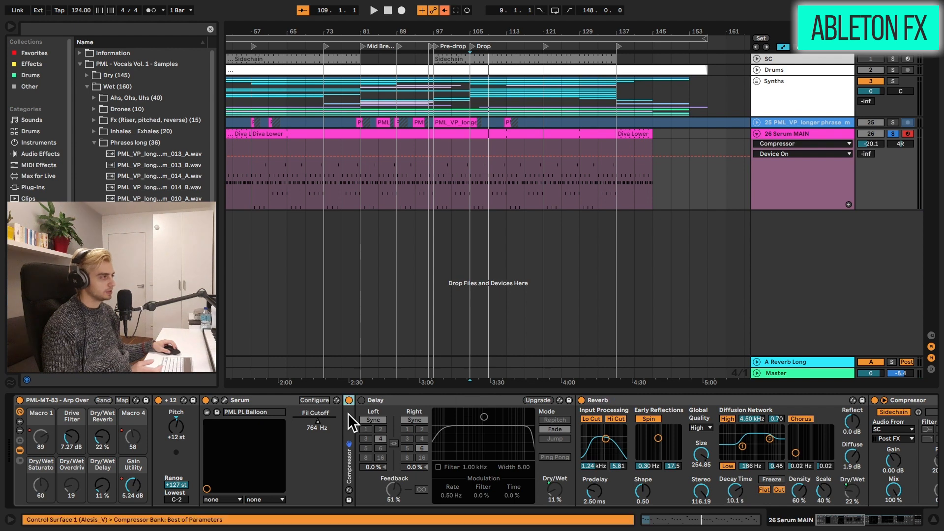
double_click(348, 413)
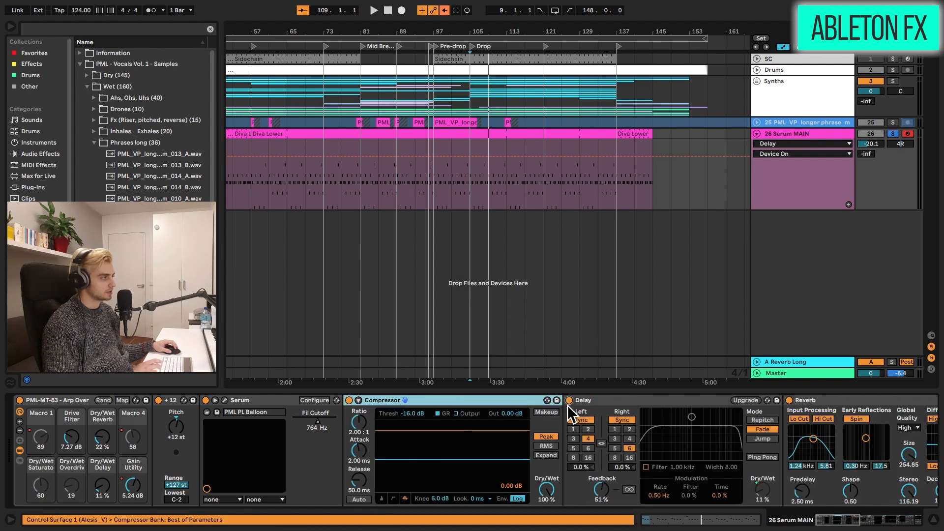
left_click(837, 519)
key("space")
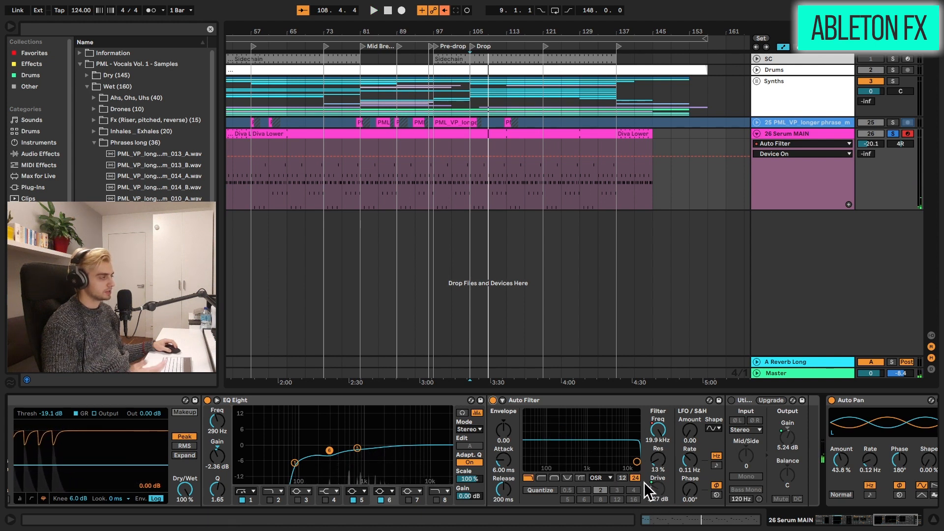
left_click(732, 400)
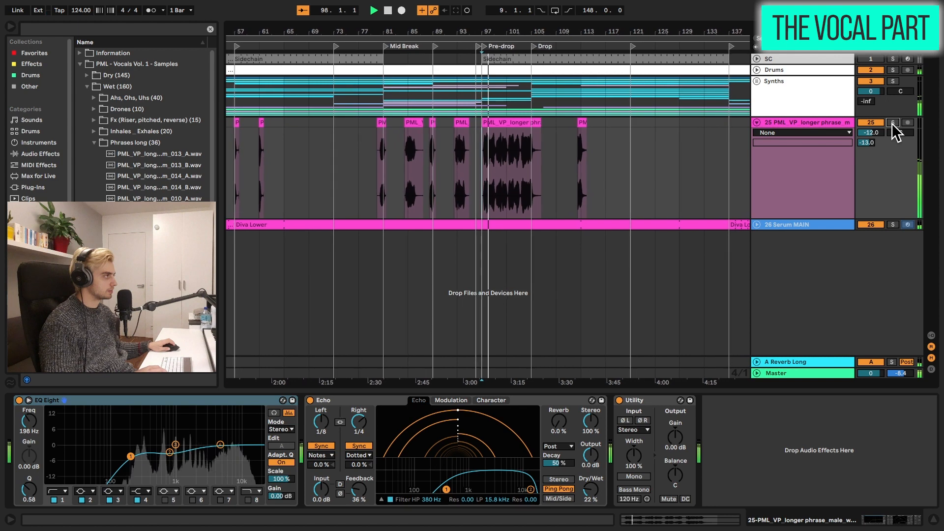
Solo the longer phrase vocal track and listen to its phrase from the Pre-drop into the Drop.
left_click(893, 122)
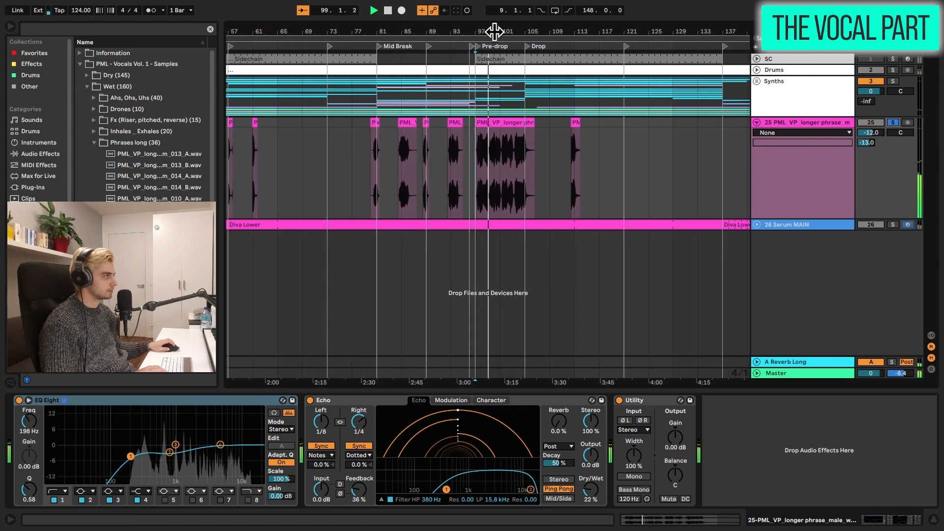
left_click_drag(494, 31, 494, 64)
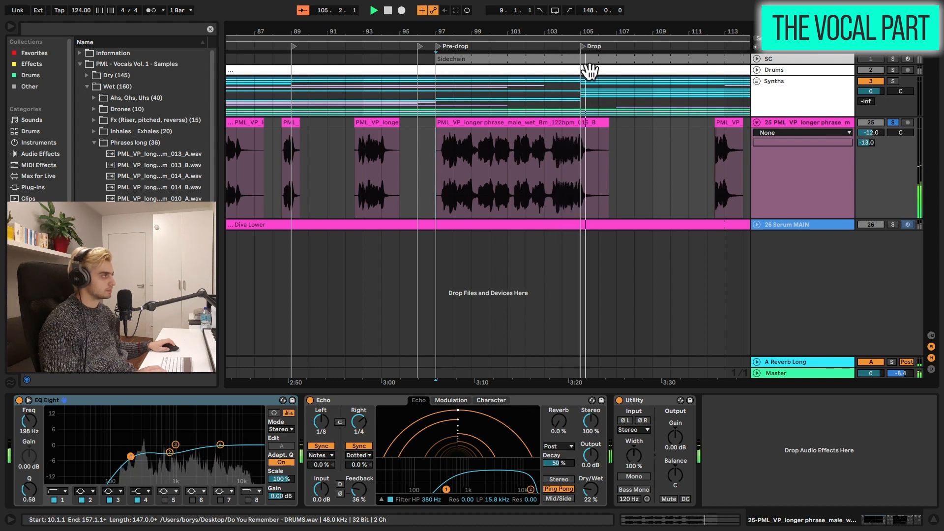
key("space")
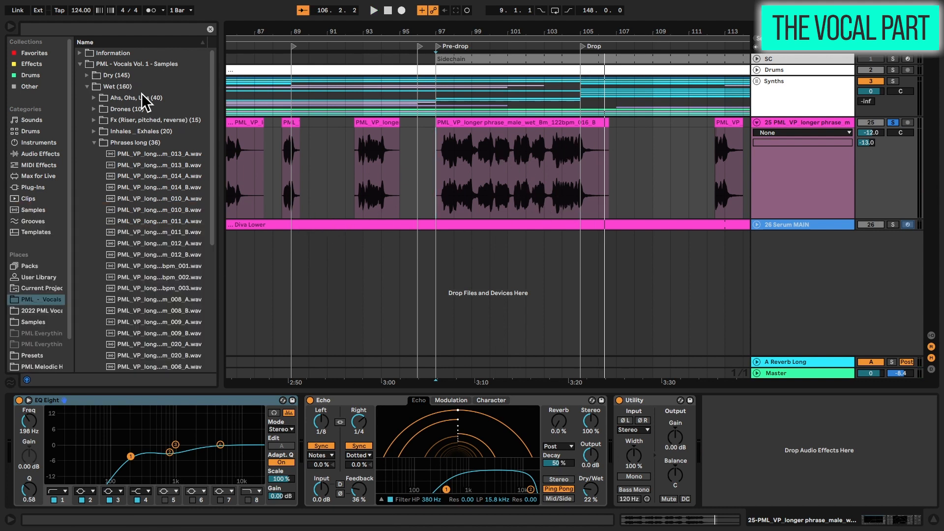
Browse the Wet long phrases in PML - Vocals Vol. 1 with full file names visible and preview male Bm 122bpm 016_A and 016_B.
left_click(87, 86)
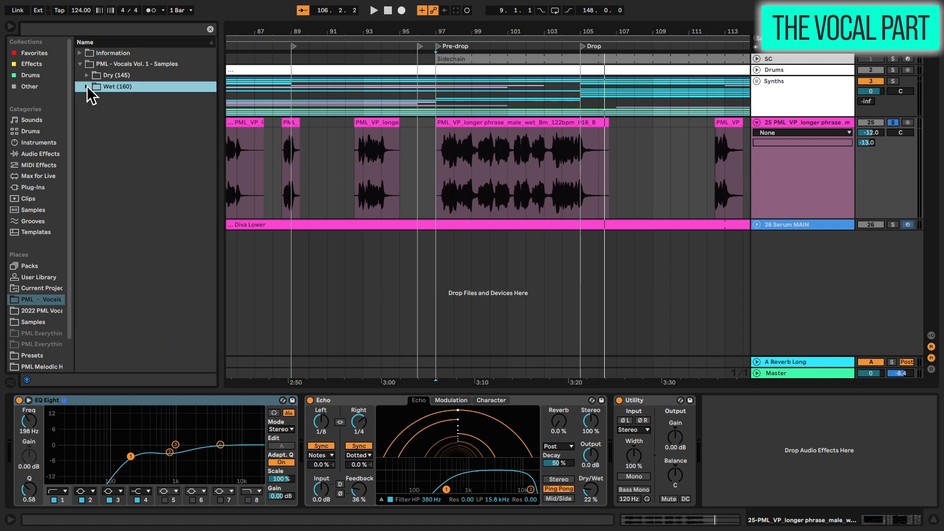
left_click(86, 86)
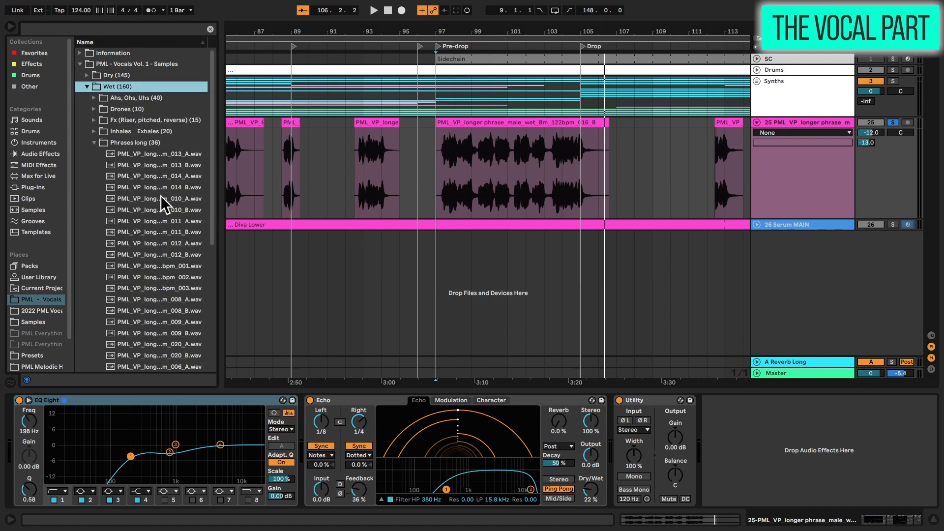
scroll(144, 196, "down", 5)
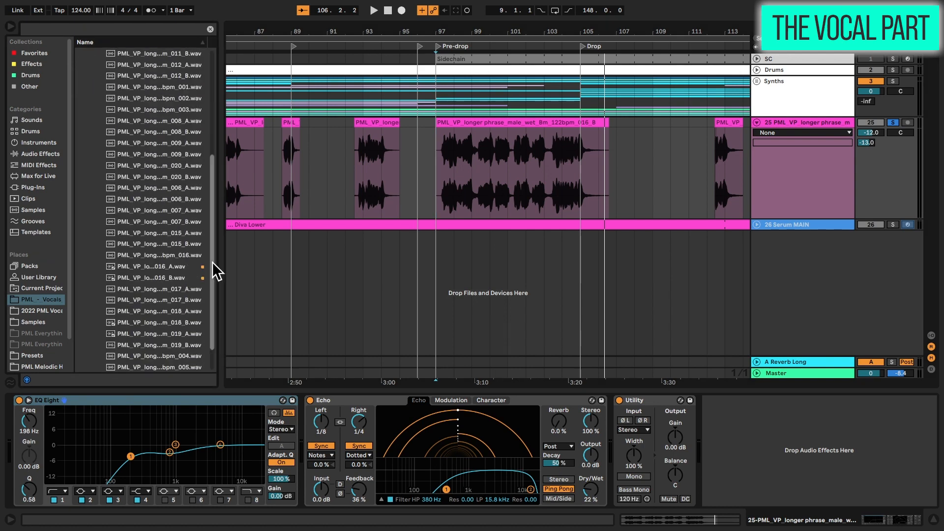
left_click_drag(217, 258, 372, 269)
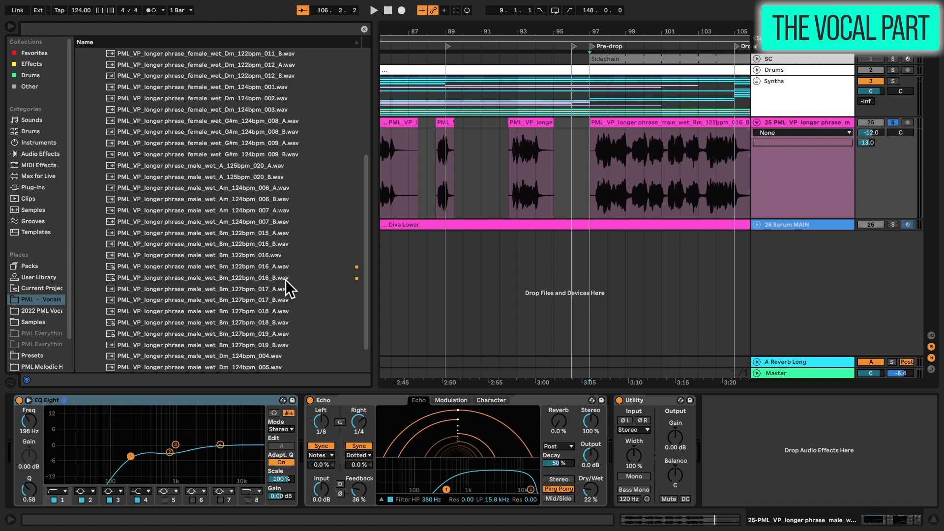
left_click(288, 267)
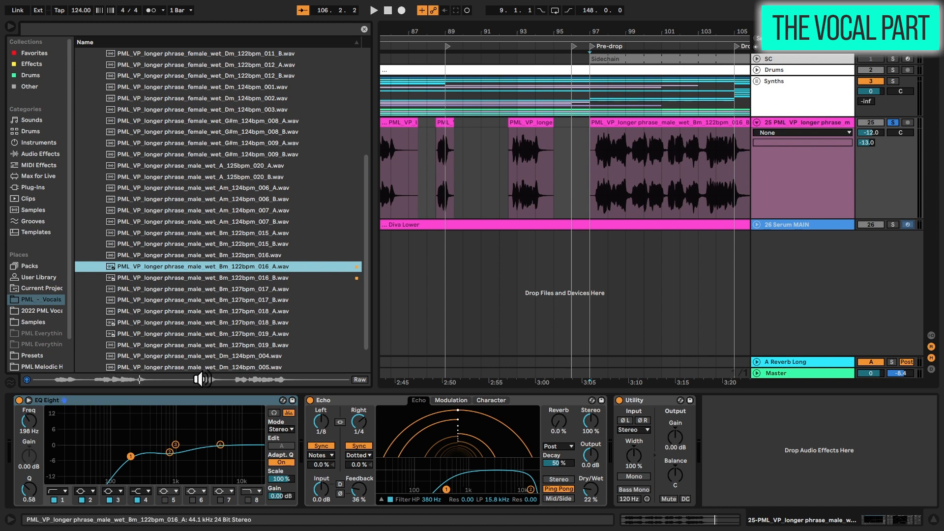
left_click(290, 278)
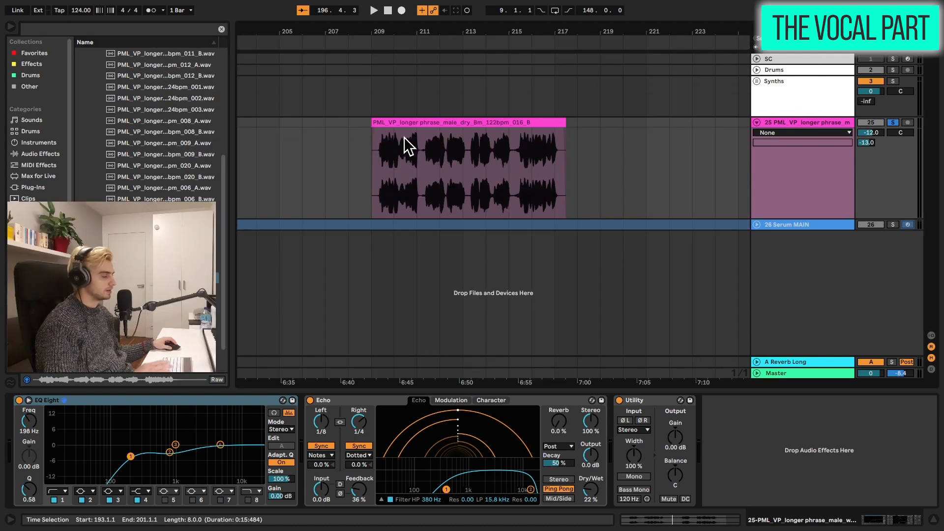
Select the dry male Bm 122bpm 016_B vocal clip at bar 209 and play its opening.
left_click(371, 168)
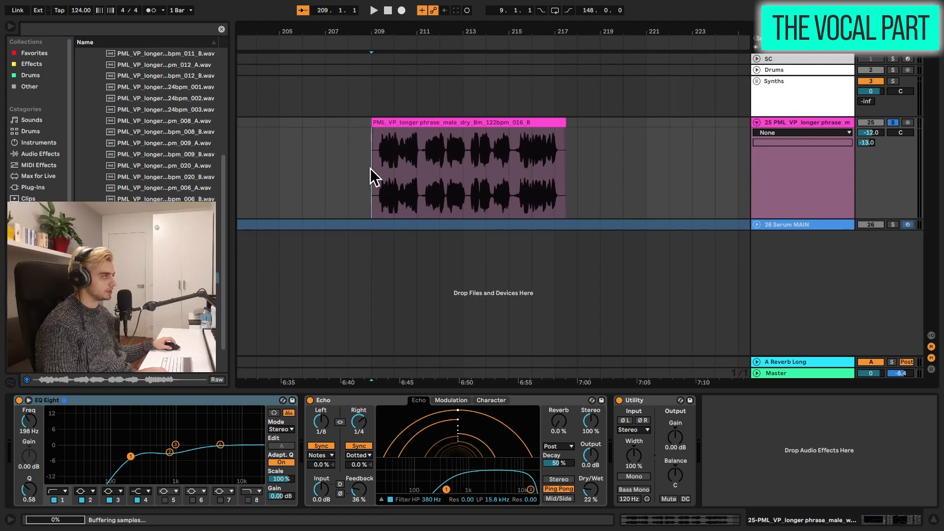
left_click(432, 123)
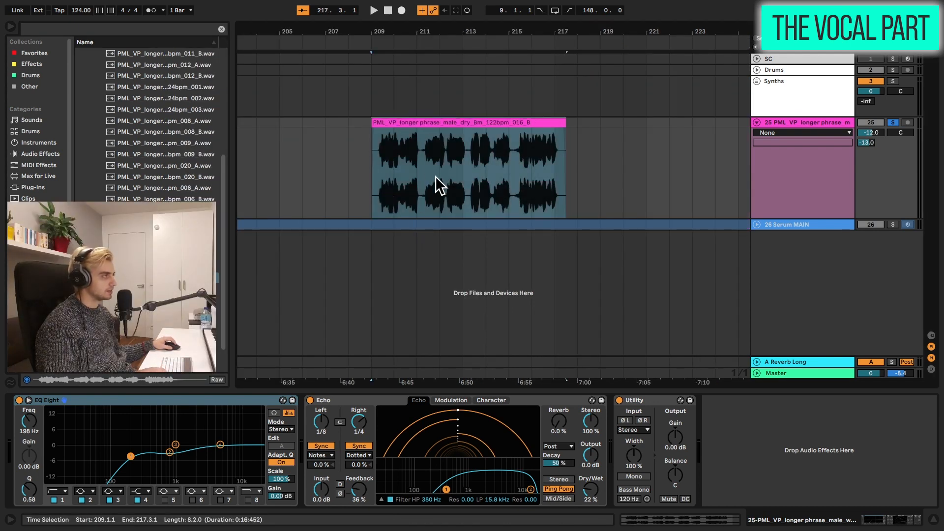
key("space")
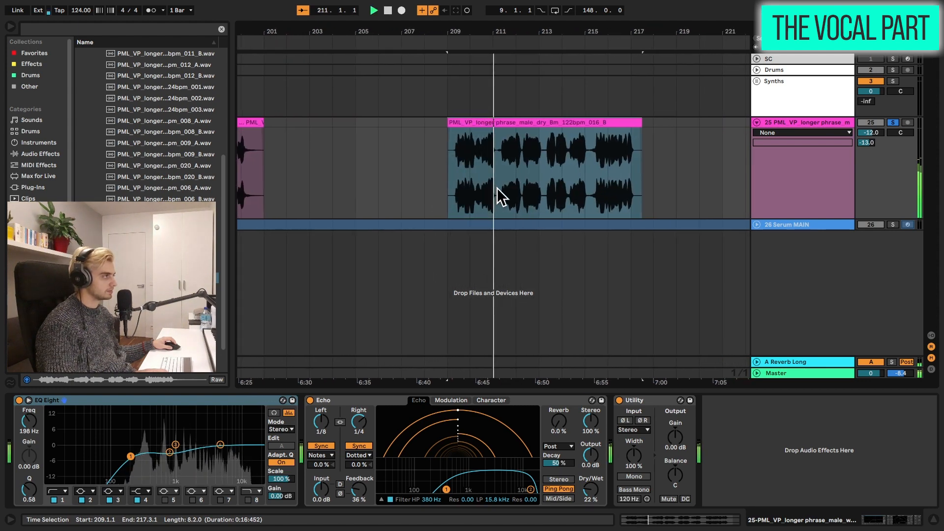
key("space")
Open the dry vocal clip's sample settings, set its warp mode to Complex, and play the result.
key("shift+Tab")
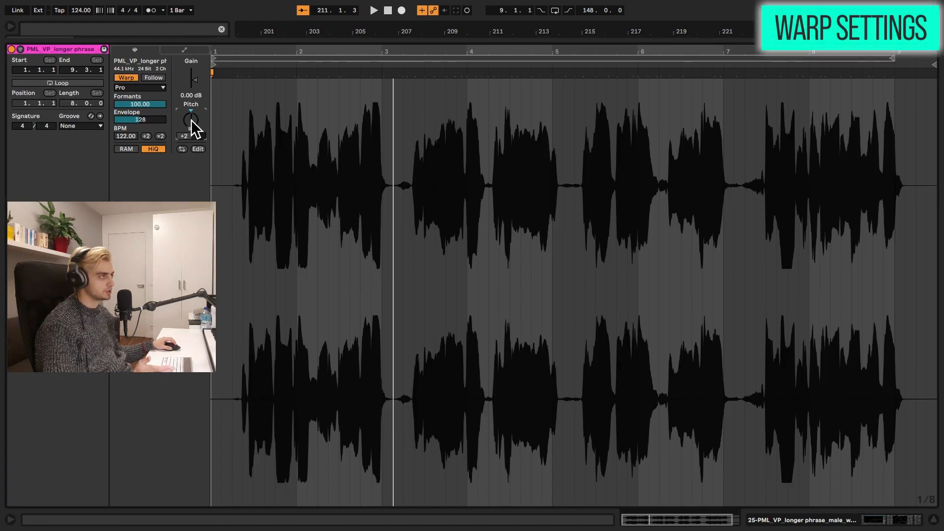
left_click(149, 86)
left_click(149, 87)
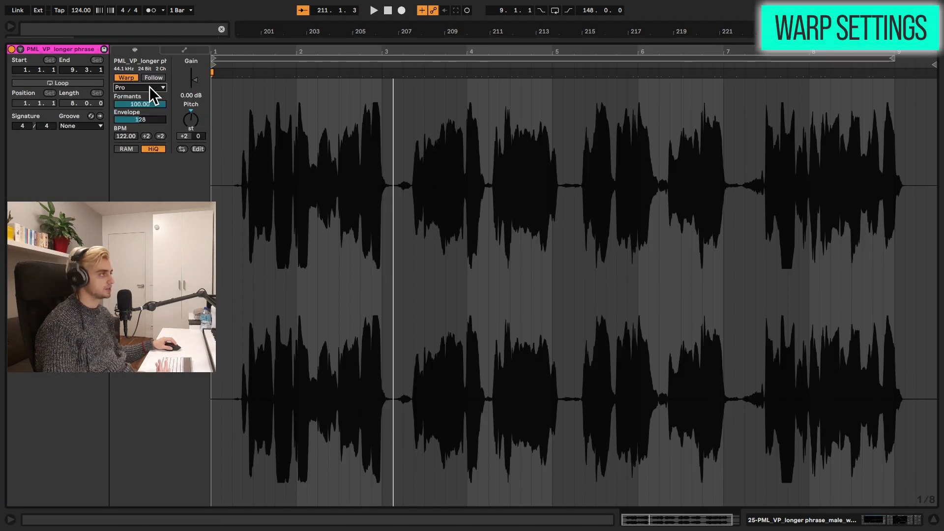
left_click(149, 86)
left_click(143, 130)
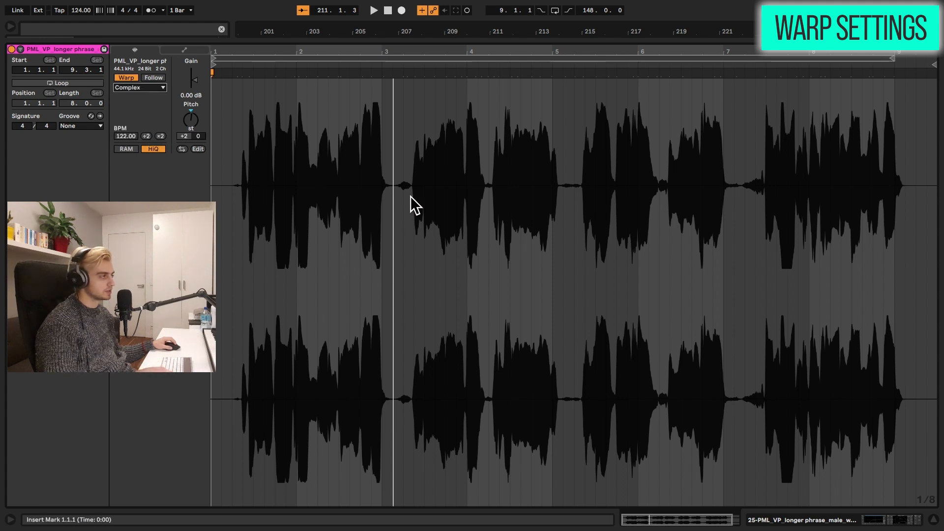
key("space")
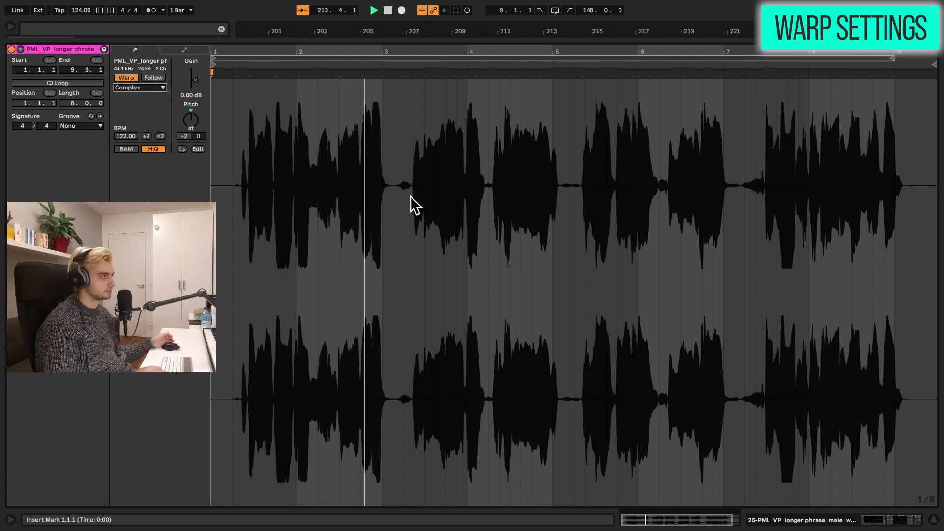
key("space")
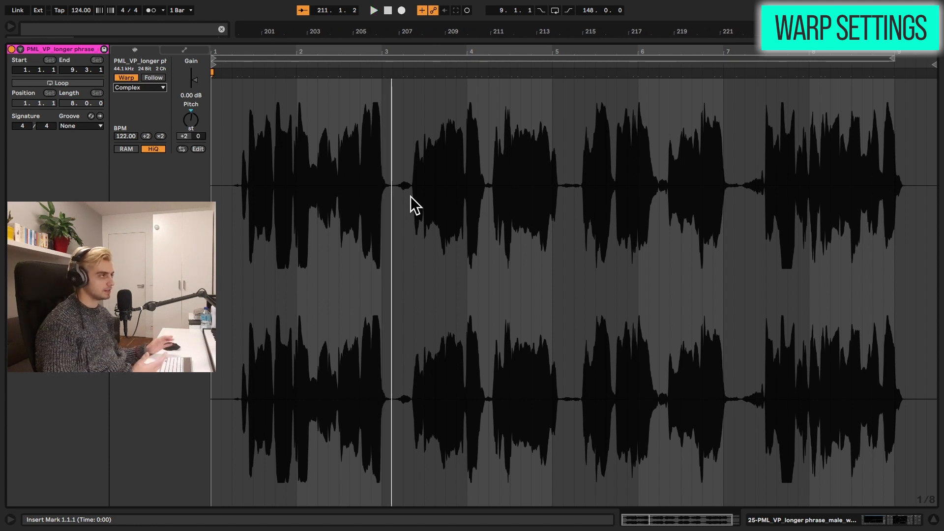
Set the dry vocal clip's warp mode to Complex Pro, and play the wet clip at bar 193 for comparison.
left_click(163, 87)
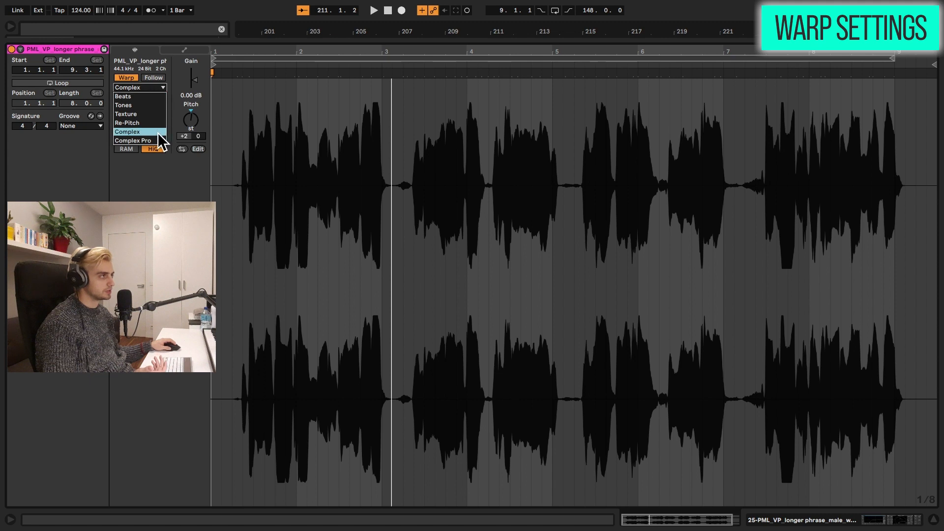
left_click(156, 140)
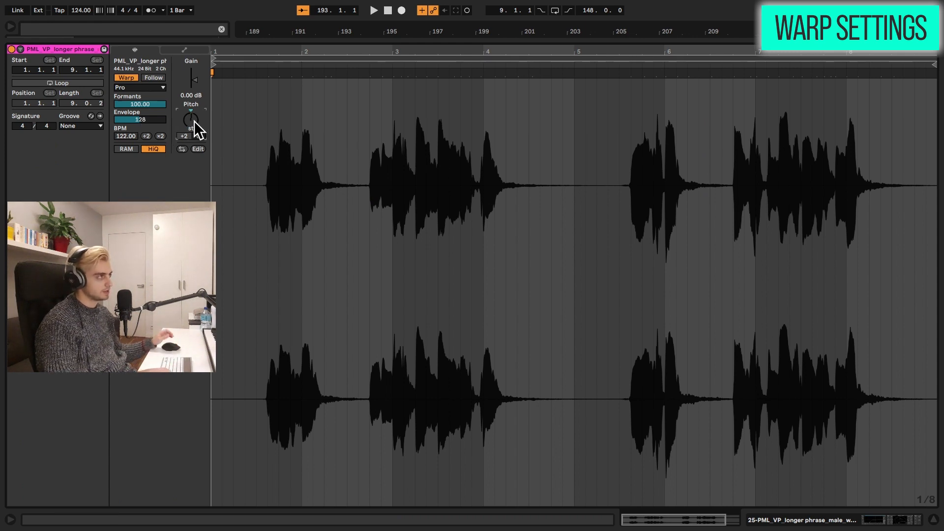
key("space")
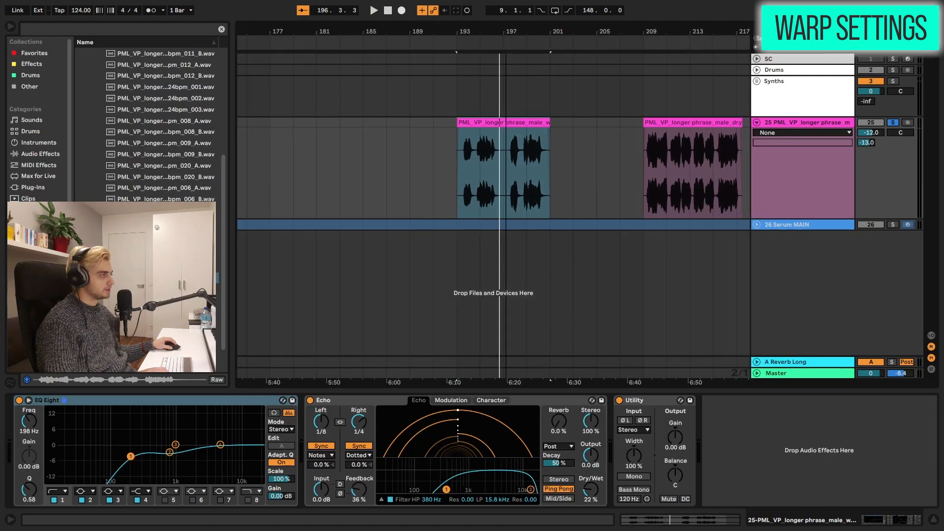
Play the arranged vocal phrases from bar 80 through the Mid Break towards the Pre-drop.
left_click_drag(506, 31, 577, 32)
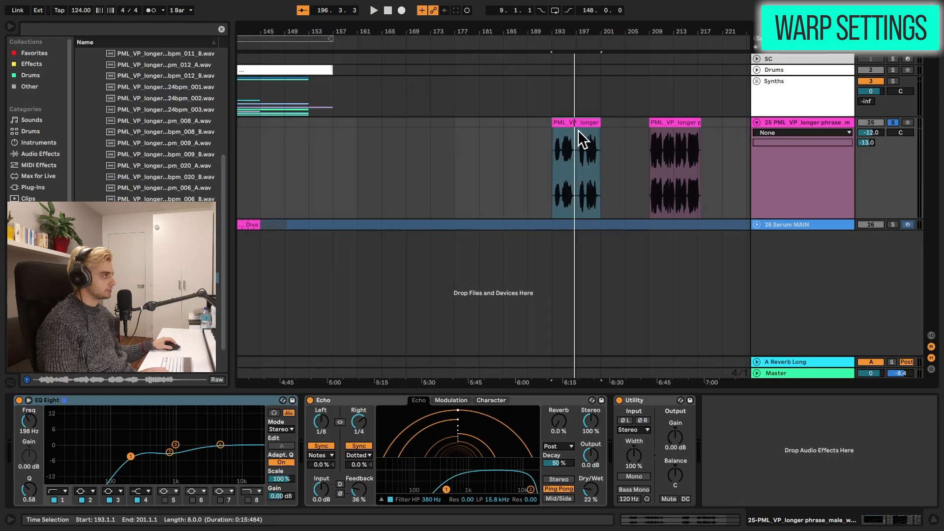
left_click_drag(272, 29, 371, 32)
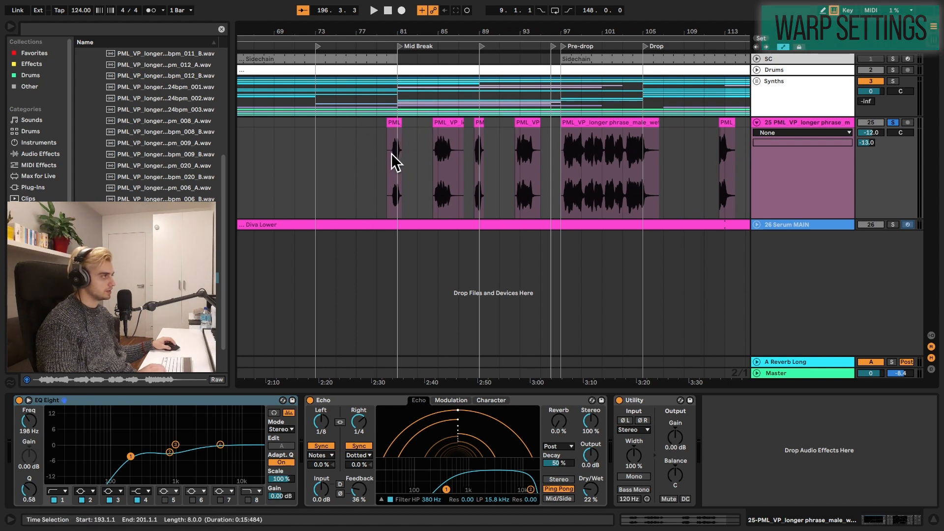
left_click(377, 164)
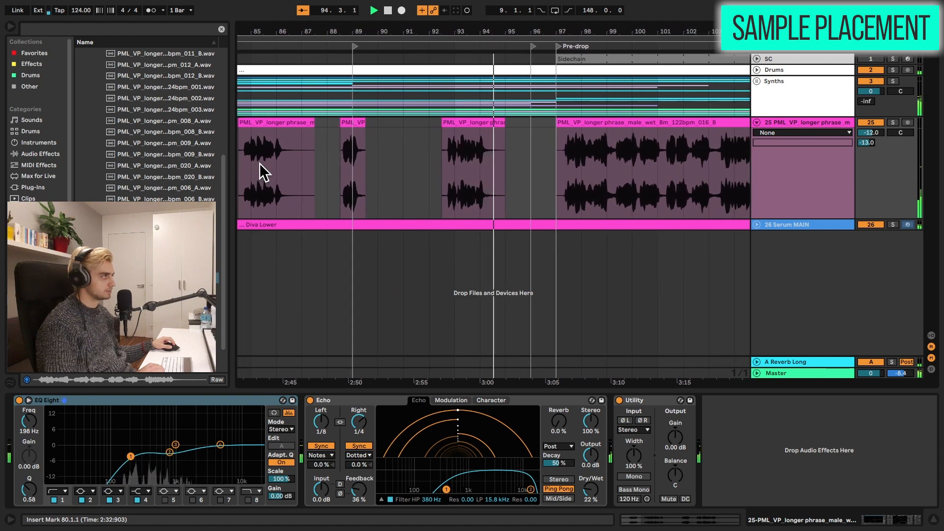
key("space")
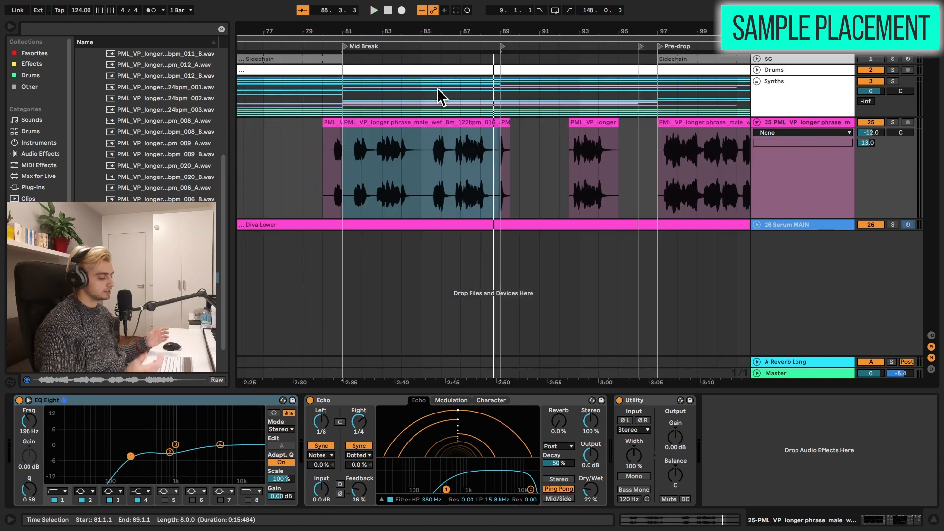
Undo the wet phrase placement at bar 81, and mark the Synths section boundaries at bars 81 and 89.
key("ctrl+z")
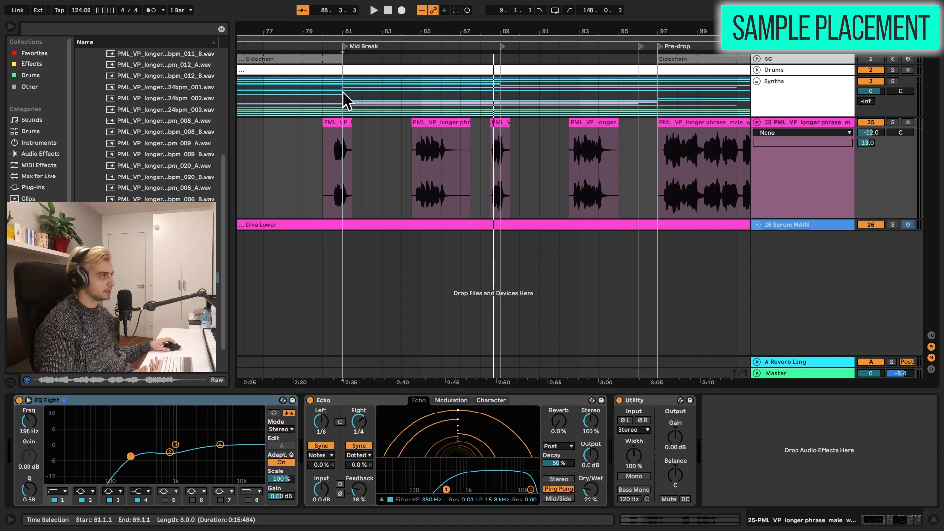
left_click_drag(343, 91, 427, 93)
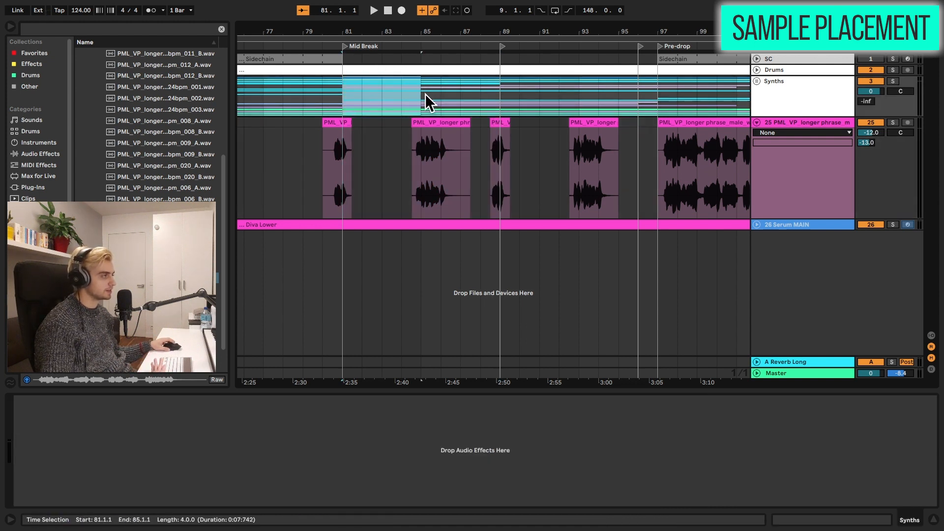
left_click(424, 93)
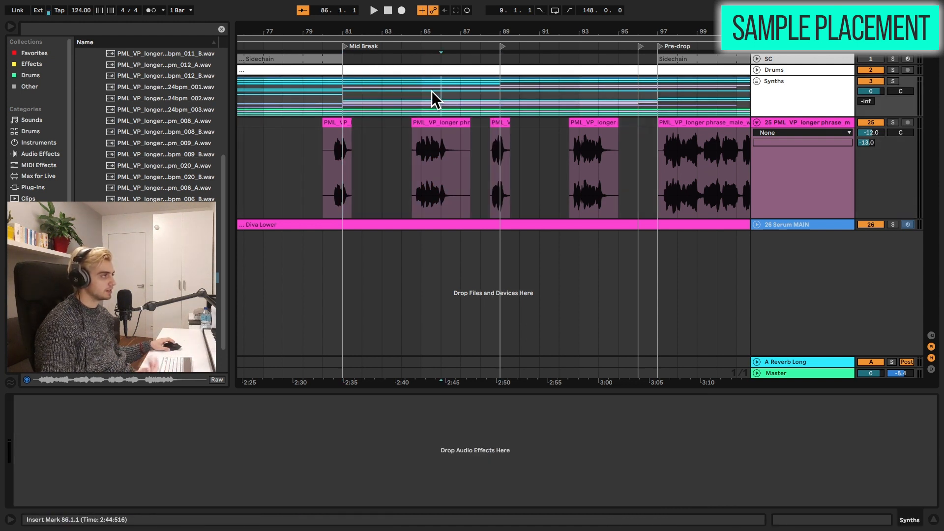
left_click(498, 90)
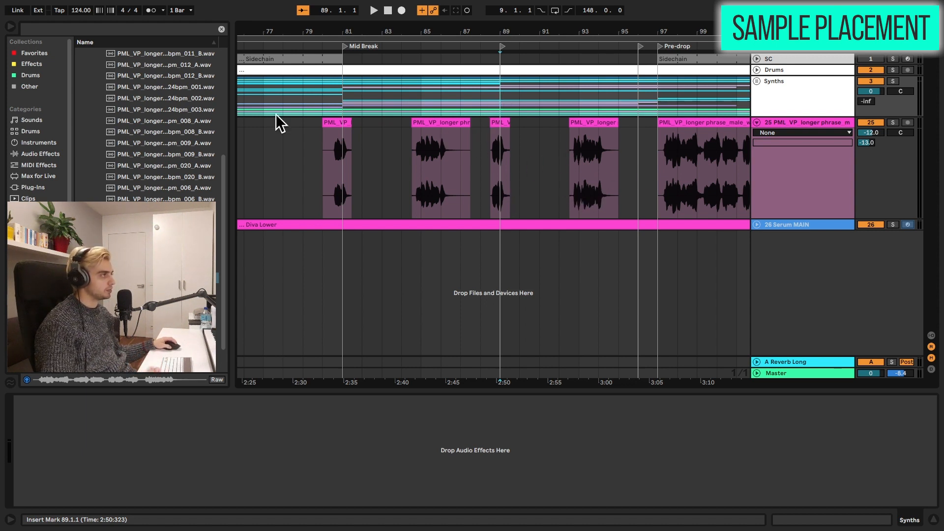
Solo the longer phrase vocal track and play the short wet 016_A clip leading into the Mid Break.
left_click(344, 147)
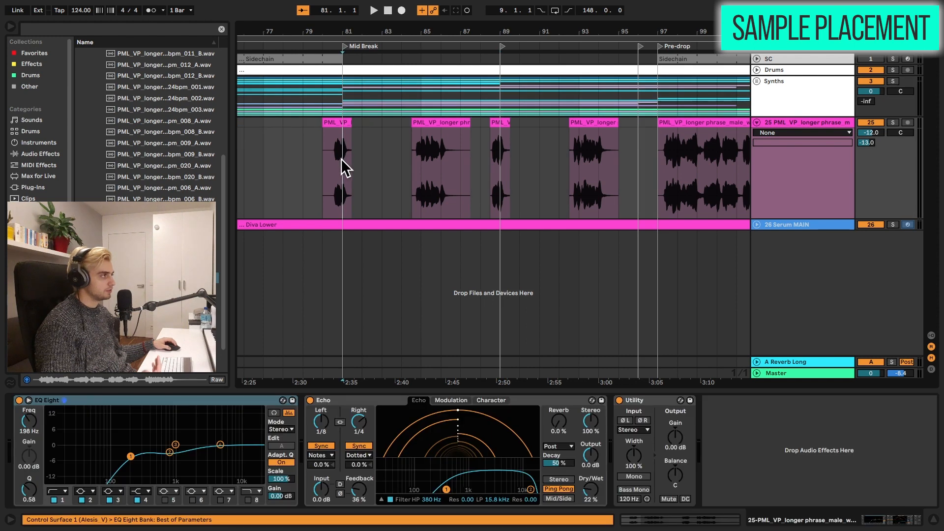
left_click(330, 123)
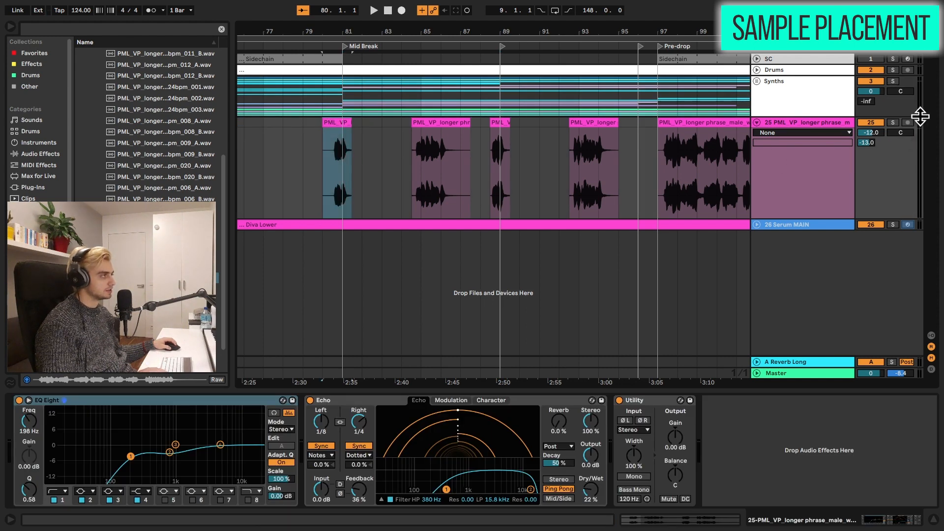
left_click(894, 123)
key("space")
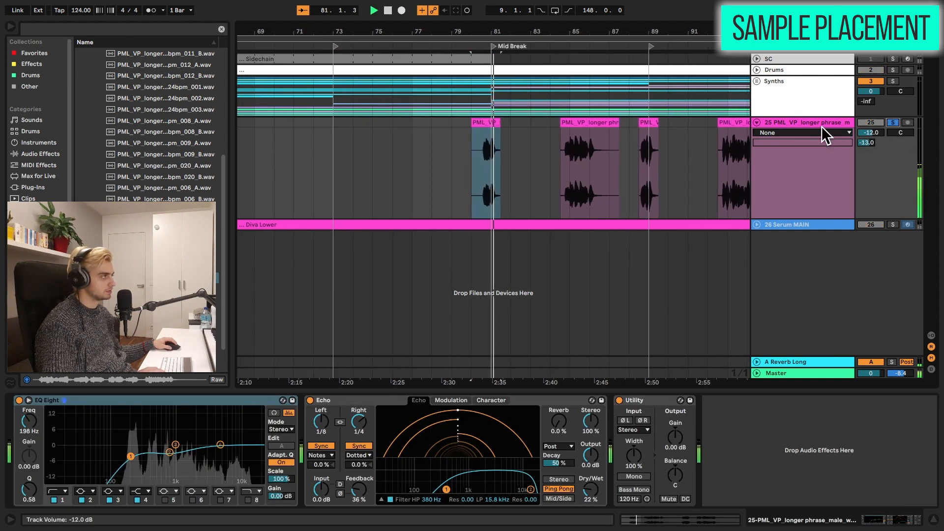
left_click_drag(509, 38, 575, 153)
key("space")
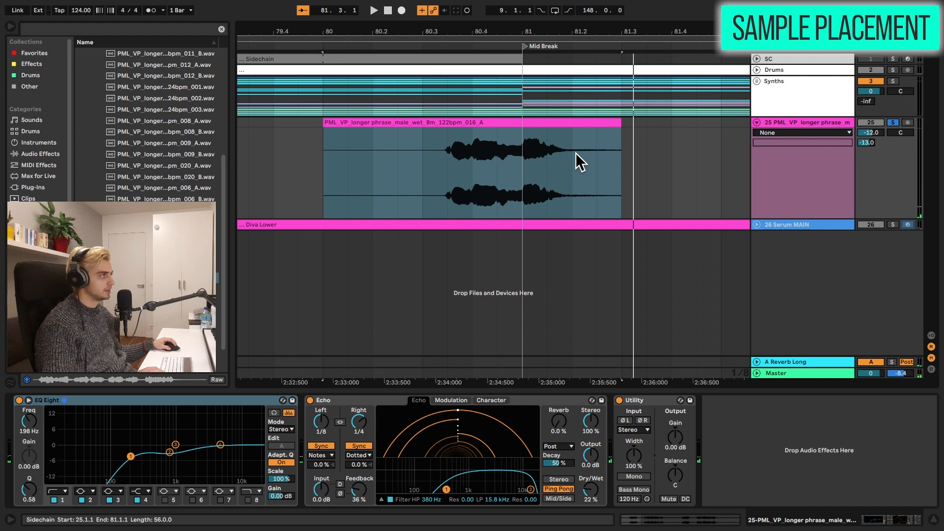
Play the short wet 016_A clip from the Mid Break downbeat at bar 81.
left_click(523, 189)
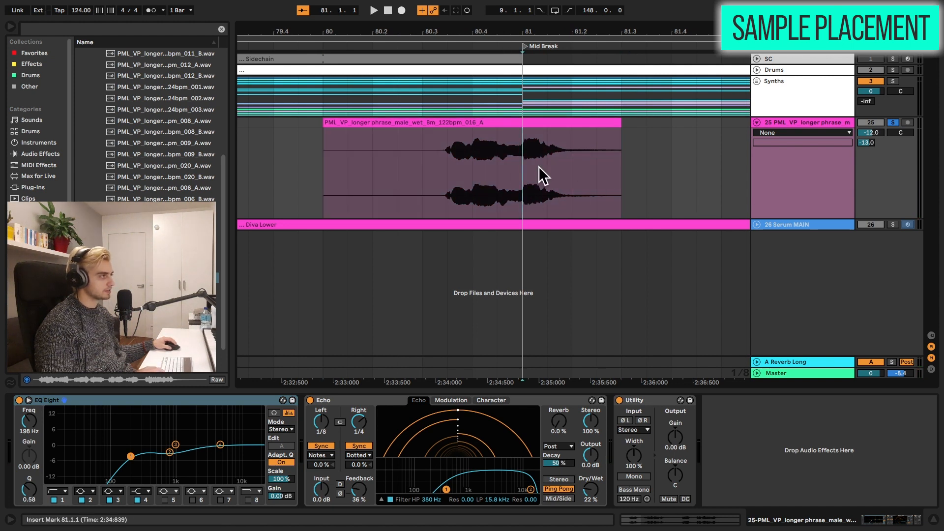
key("space")
key("space")
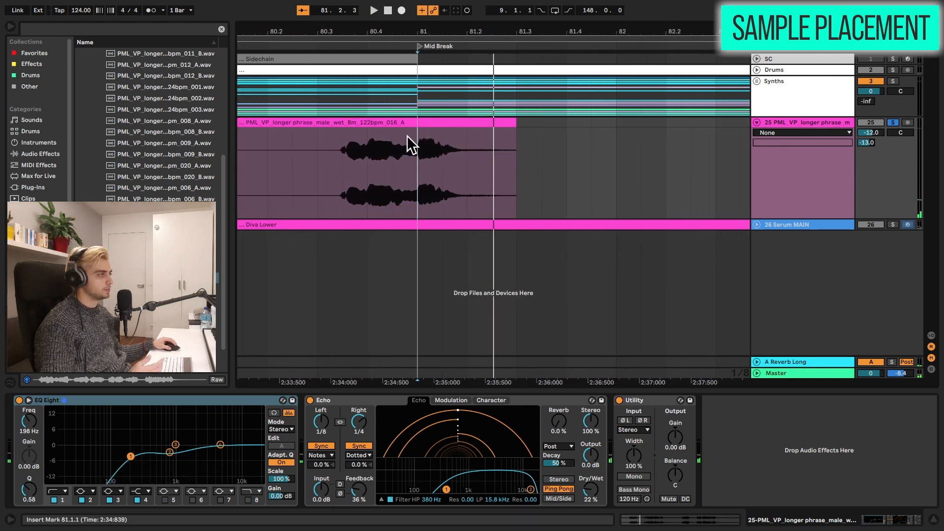
Play the wet 016_A clip starting at 84.3.1, and mark where its phrase meets the downbeat of bar 85.
left_click_drag(457, 36, 468, 97)
left_click(467, 122)
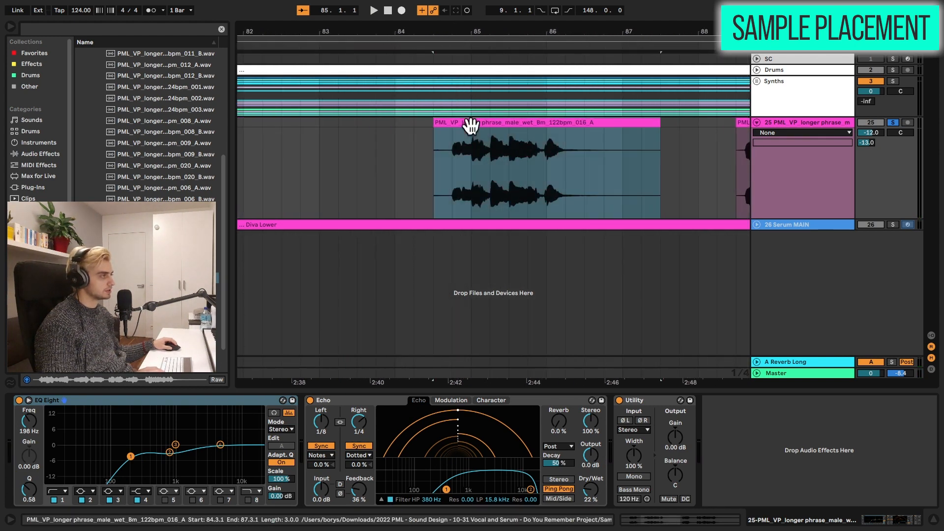
key("space")
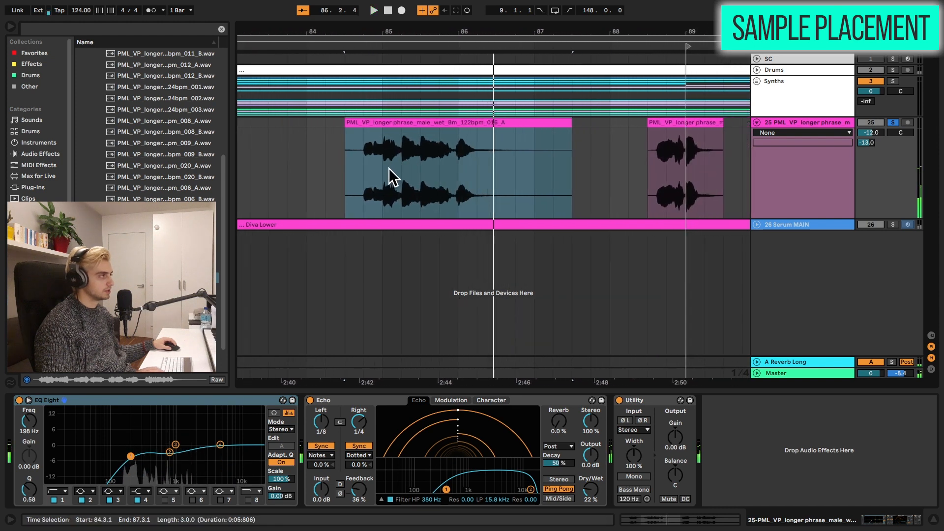
key("space")
left_click_drag(383, 168, 399, 170)
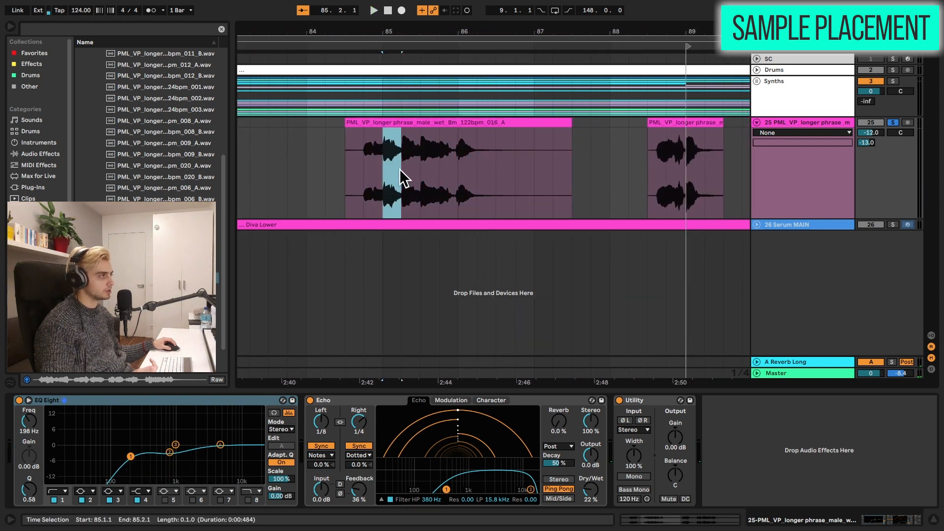
left_click(383, 169)
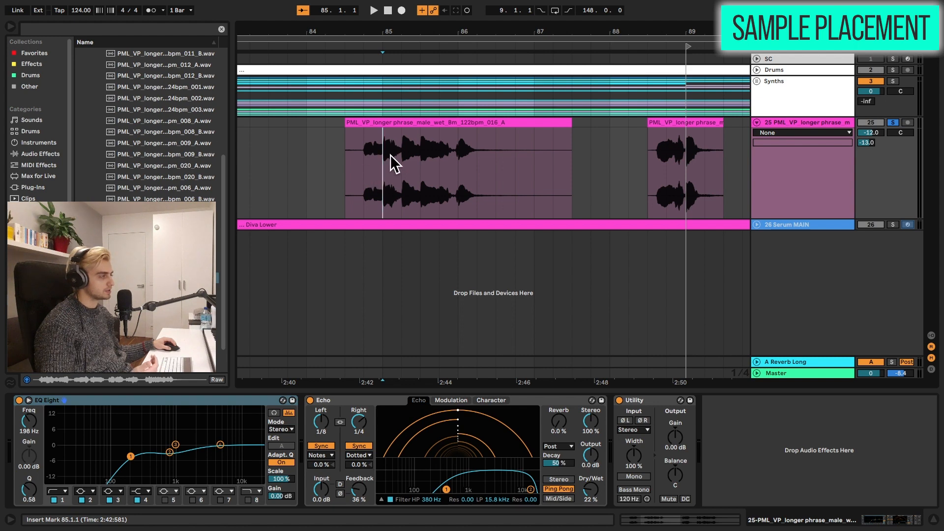
Delete the leftover wet vocal clip at bar 193 from the longer phrase track.
left_click_drag(393, 42, 476, 91)
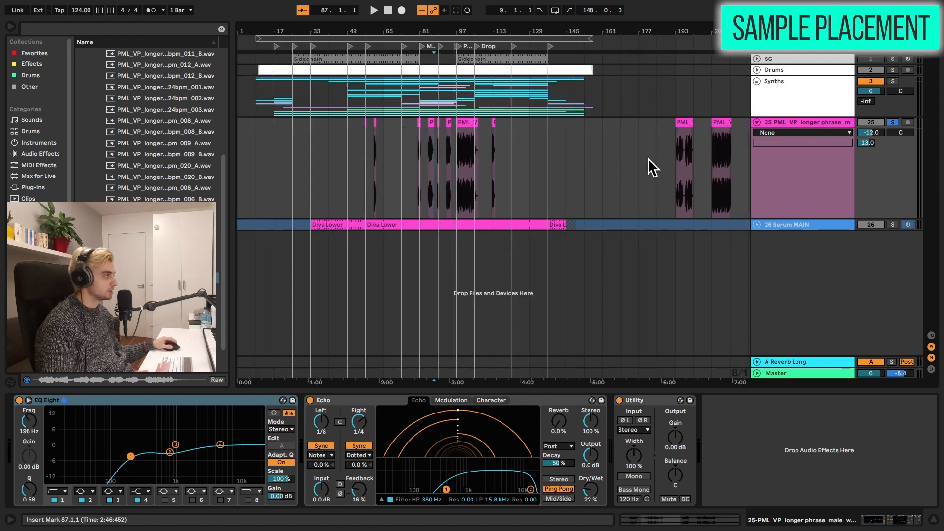
left_click(681, 123)
key("Delete")
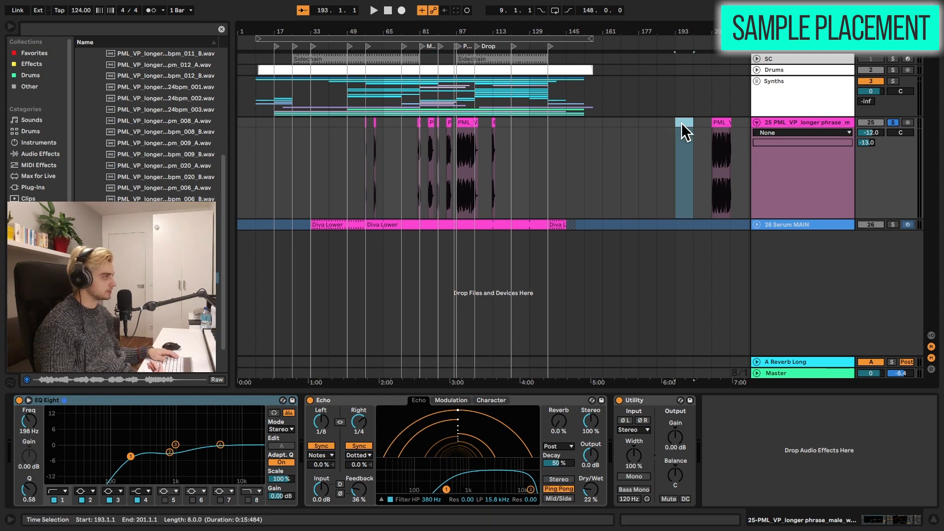
left_click(660, 124)
left_click_drag(468, 35, 570, 83)
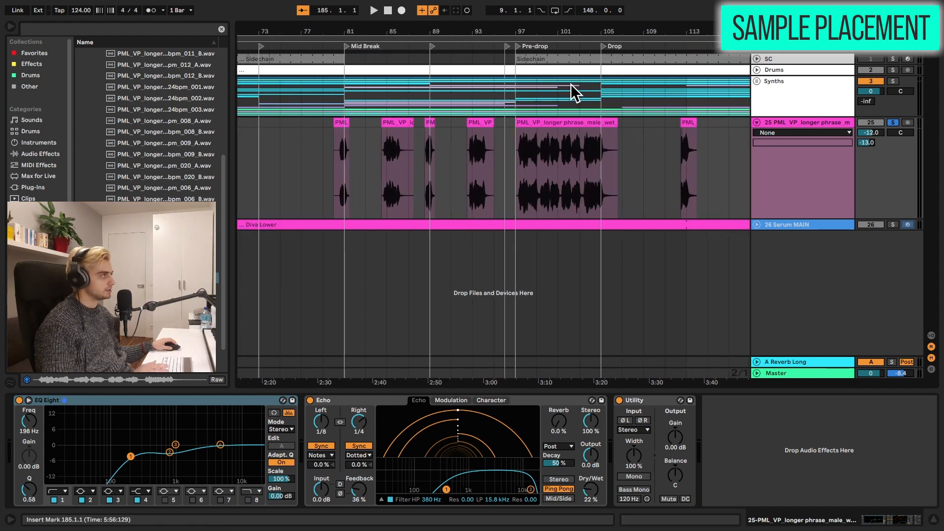
Deactivate the EQ Eight, Echo and Utility devices together on the longer phrase vocal track.
left_click(565, 121)
left_click_drag(494, 37, 455, 163)
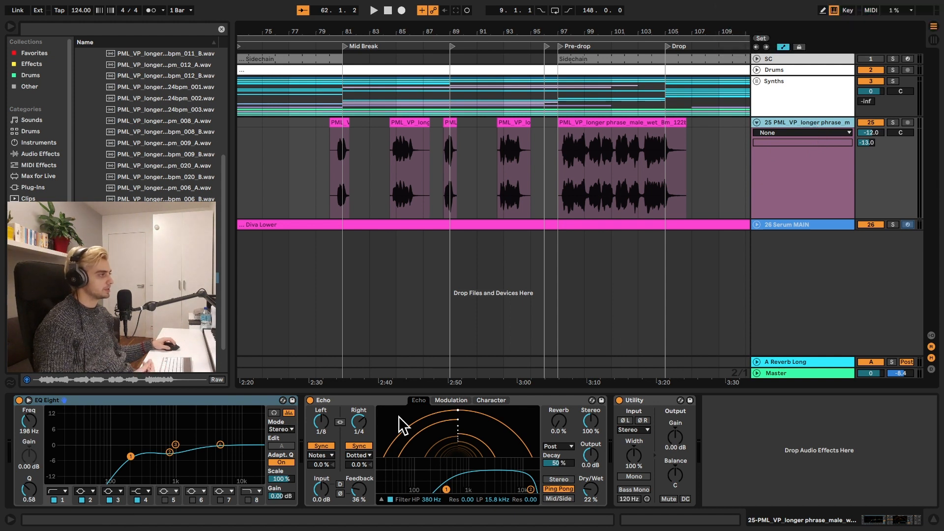
left_click(133, 406)
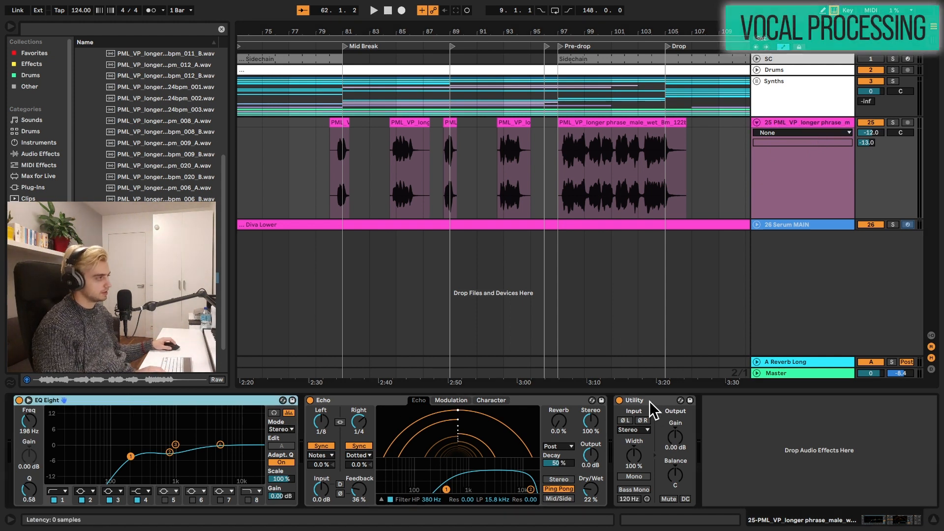
key("ctrl+0")
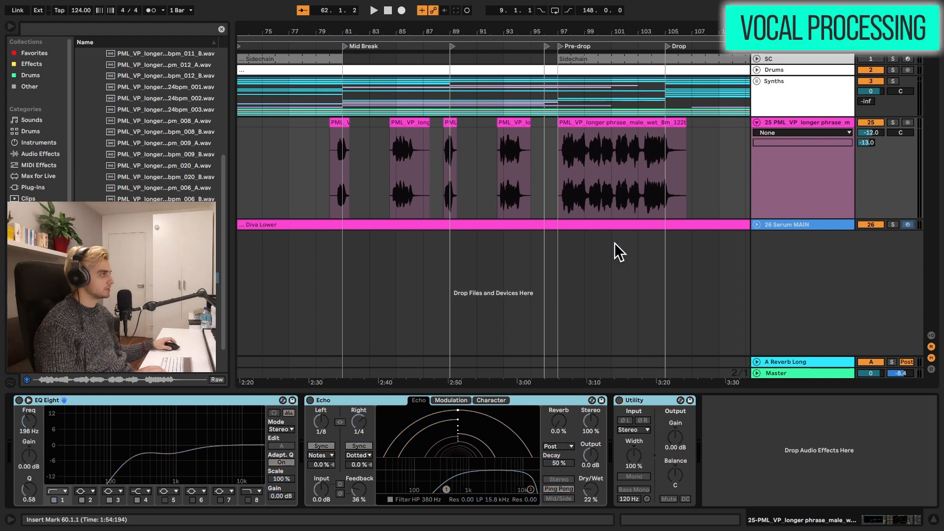
Play the Pre-drop vocal phrase in solo with the A Reverb Long return switched off.
left_click(590, 137)
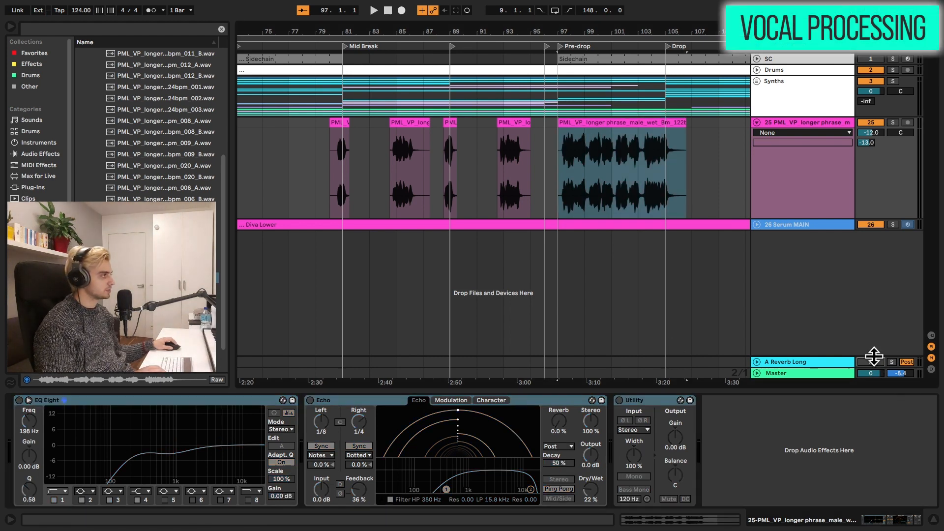
left_click(893, 123)
key("space")
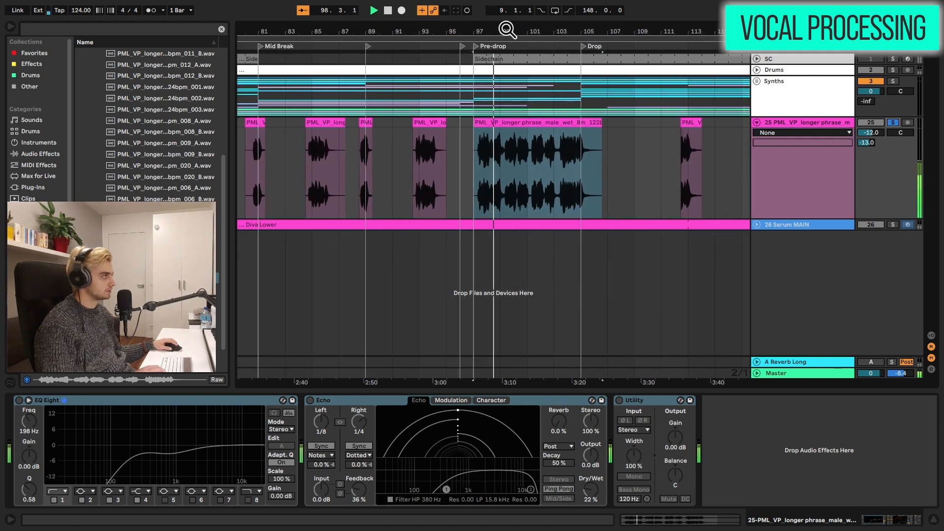
key("space")
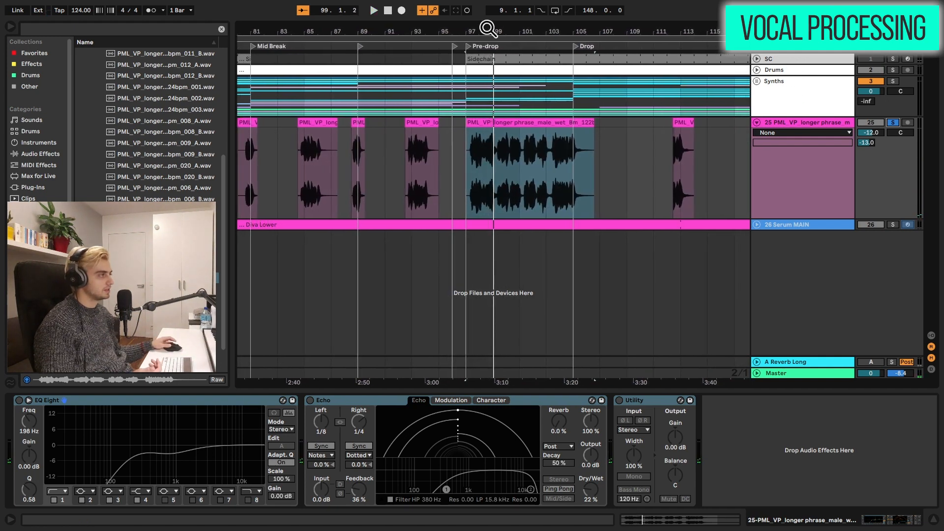
Play the unprocessed tail of the wet 016_B phrase from the Drop at bar 105.
left_click(580, 134)
left_click_drag(589, 32, 589, 81)
key("space")
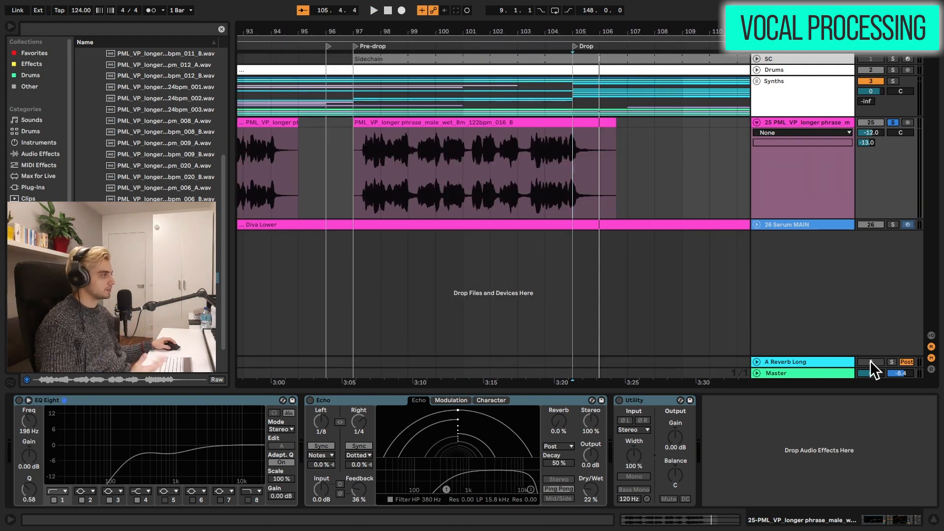
Switch the A Reverb Long return back on, and play the phrase's ending from 104.2.1 while viewing the return's devices.
left_click(823, 362)
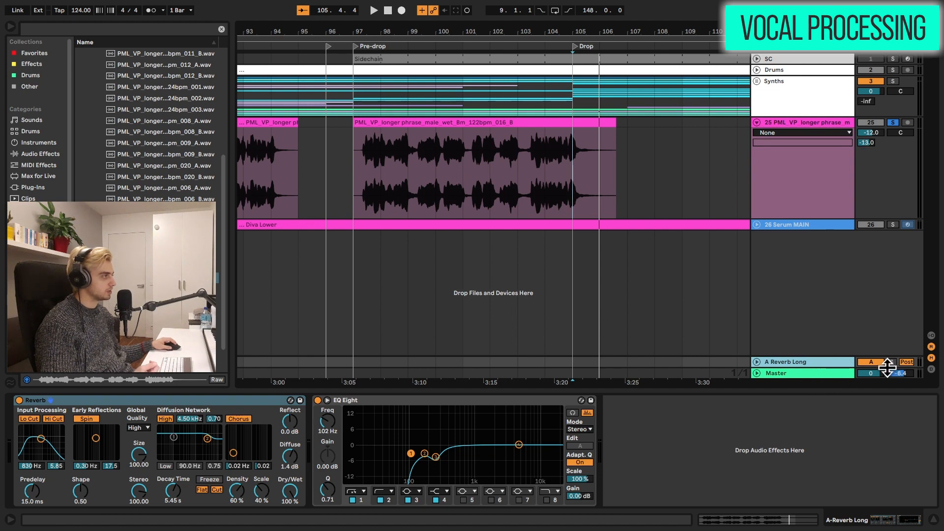
left_click(465, 152)
left_click(549, 170)
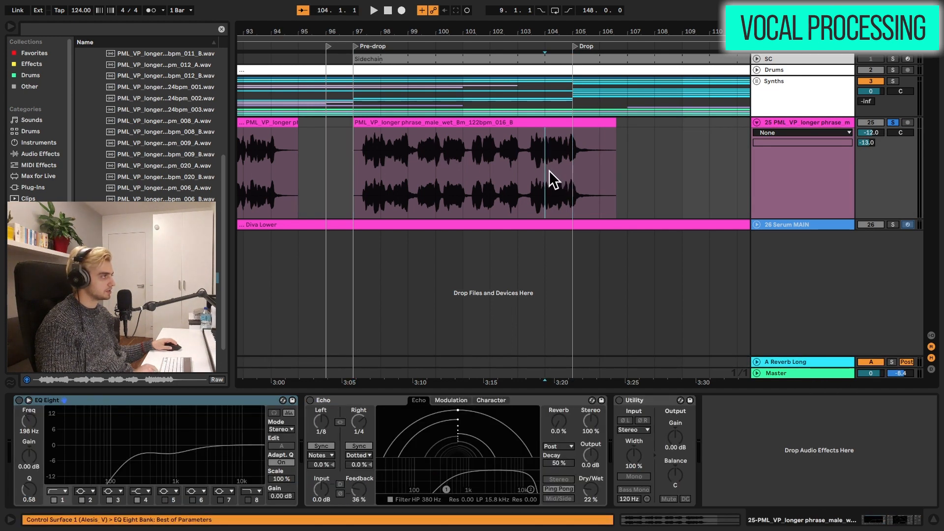
key("space")
left_click_drag(574, 29, 552, 110)
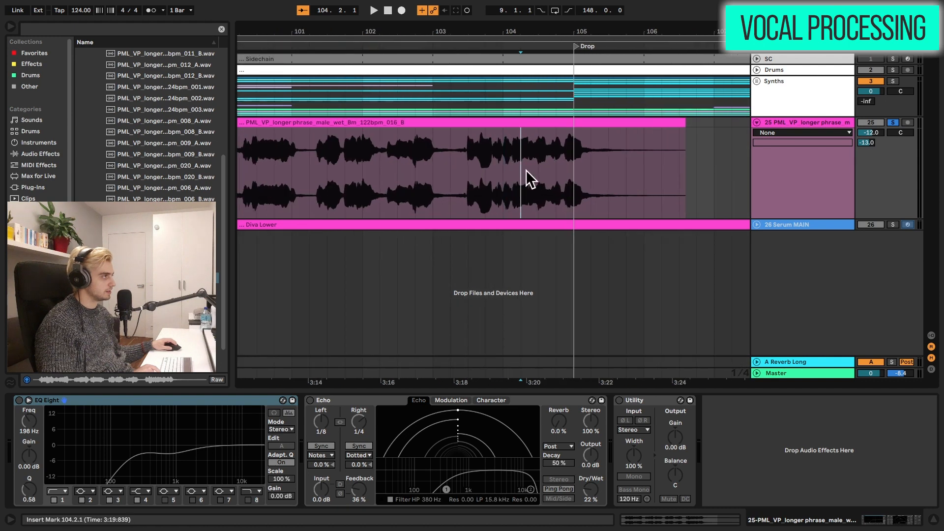
left_click(799, 363)
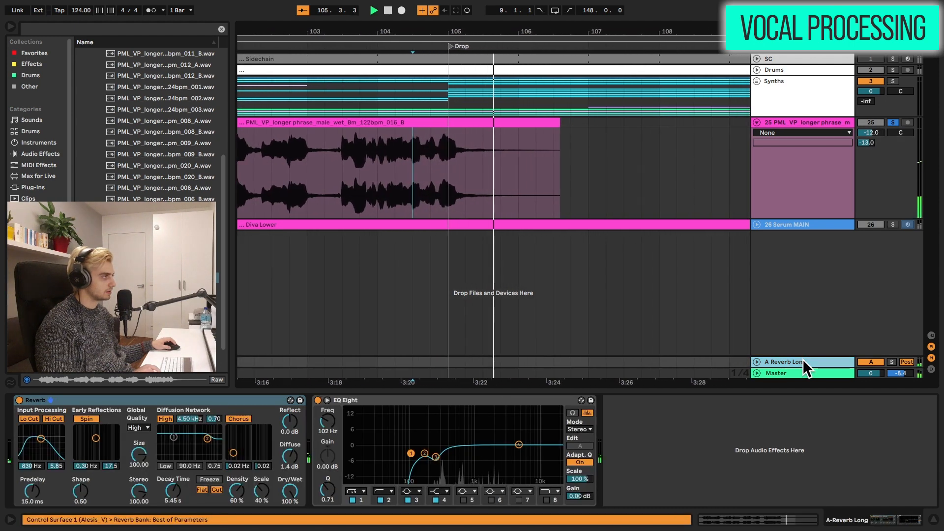
Reactivate EQ Eight on the longer phrase vocal track and play the ending of the Pre-drop phrase from 103.3.1.
key("space")
left_click(488, 165)
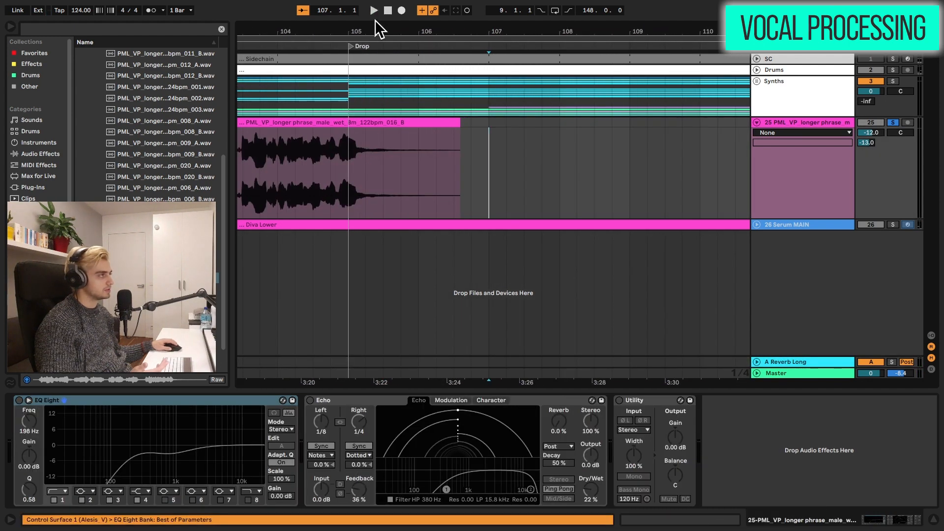
left_click_drag(374, 29, 611, 7)
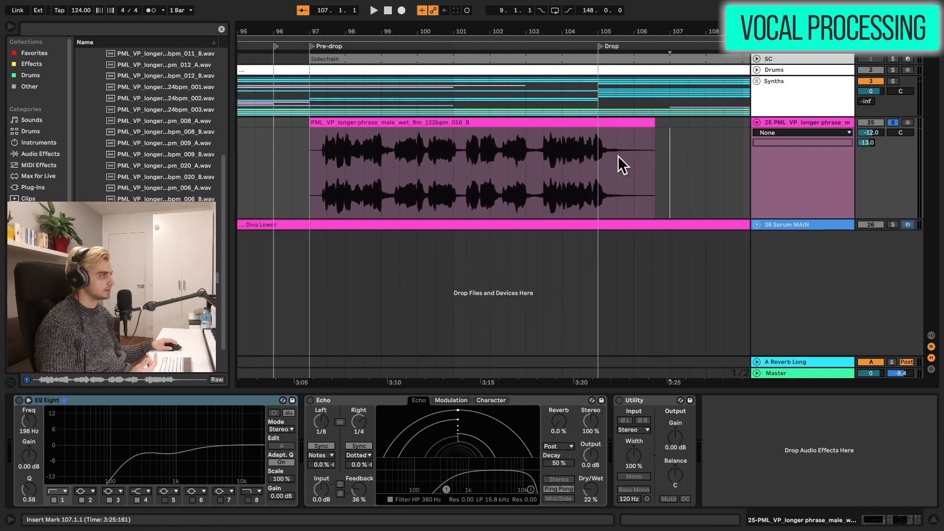
left_click(543, 158)
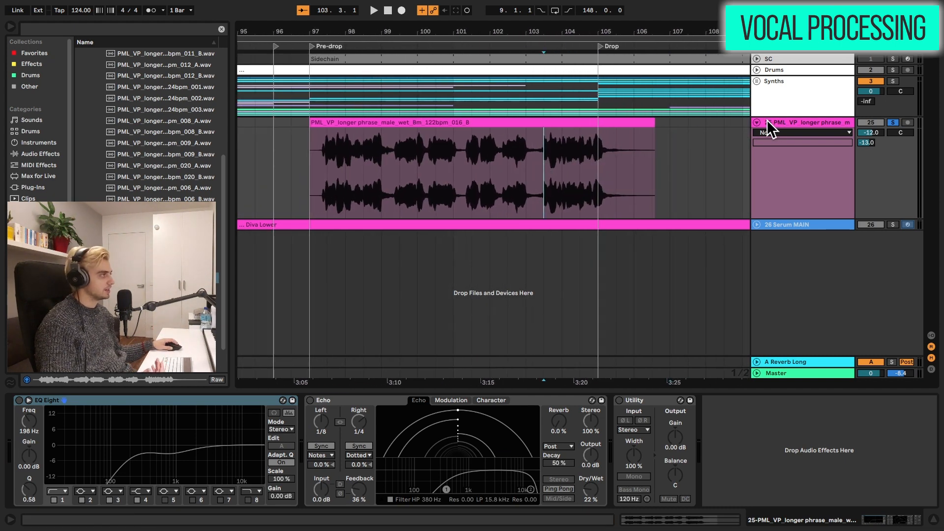
left_click(19, 400)
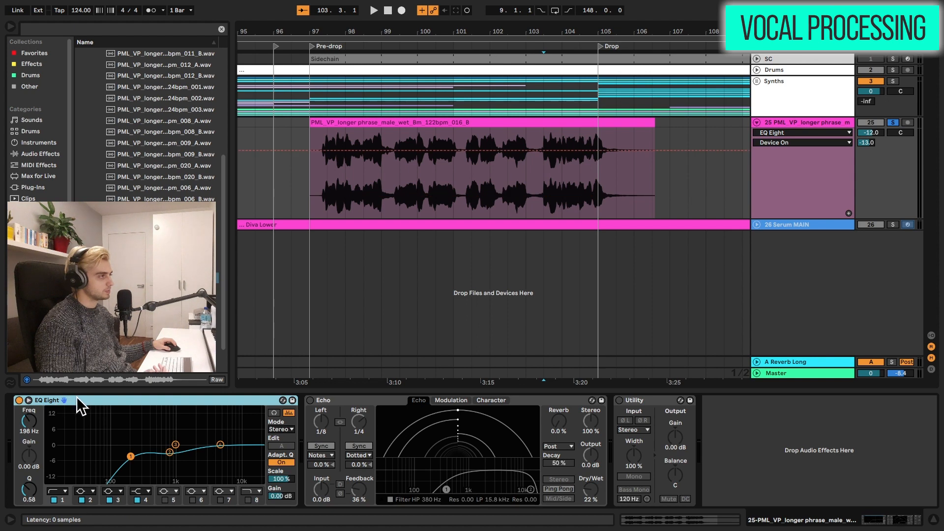
key("space")
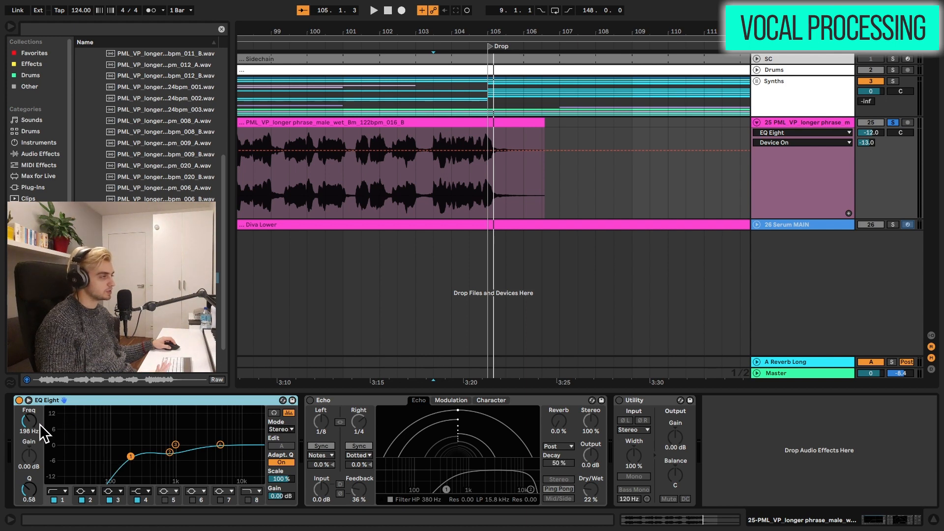
Reactivate Echo on the vocal track, play the Pre-drop phrase's ending from 103.3.1, and point out Echo's dotted right delay setting.
left_click_drag(359, 33, 460, 31)
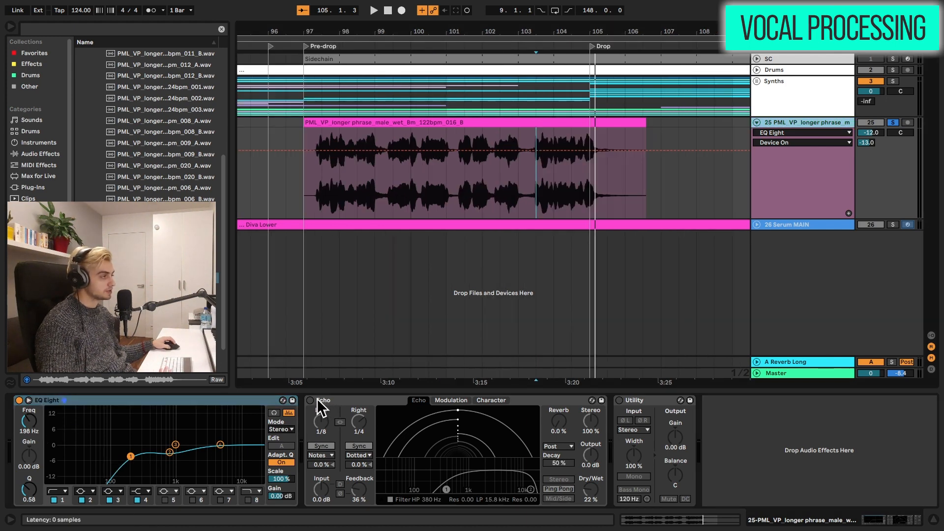
left_click(311, 400)
key("space")
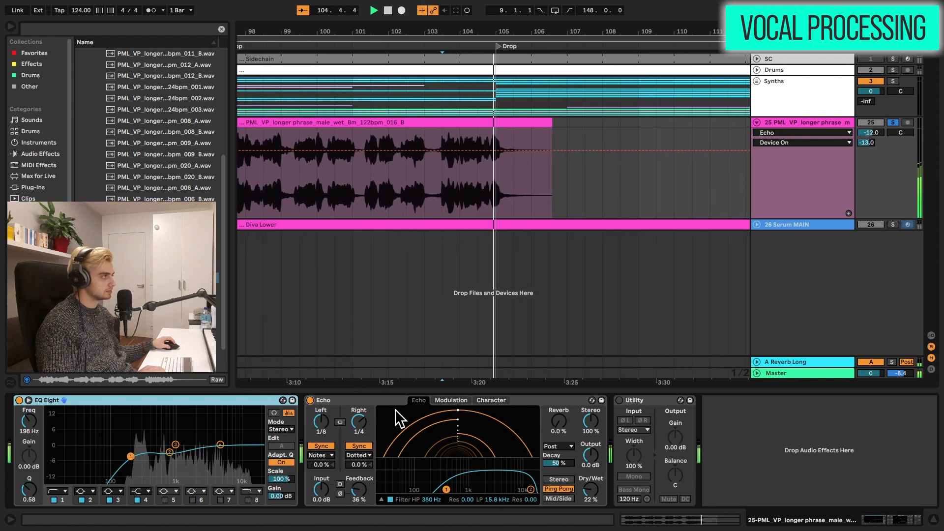
key("space")
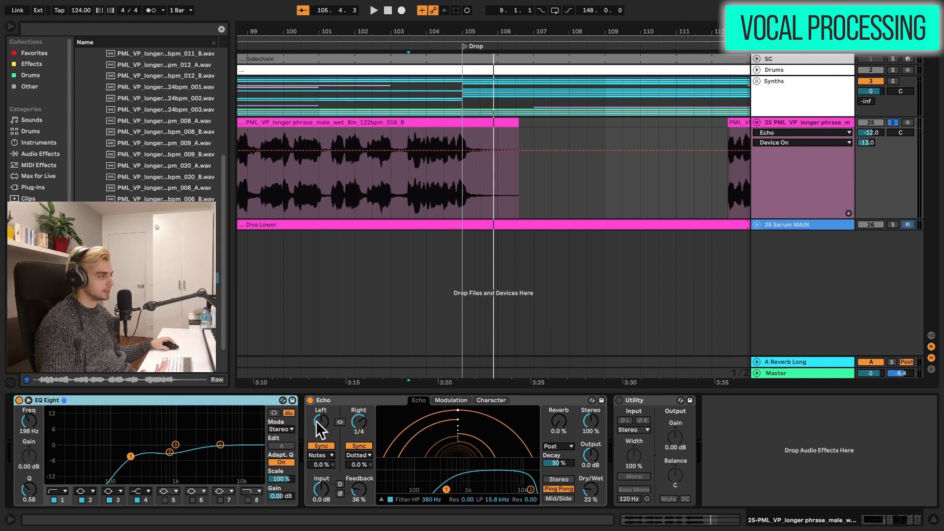
left_click(355, 457)
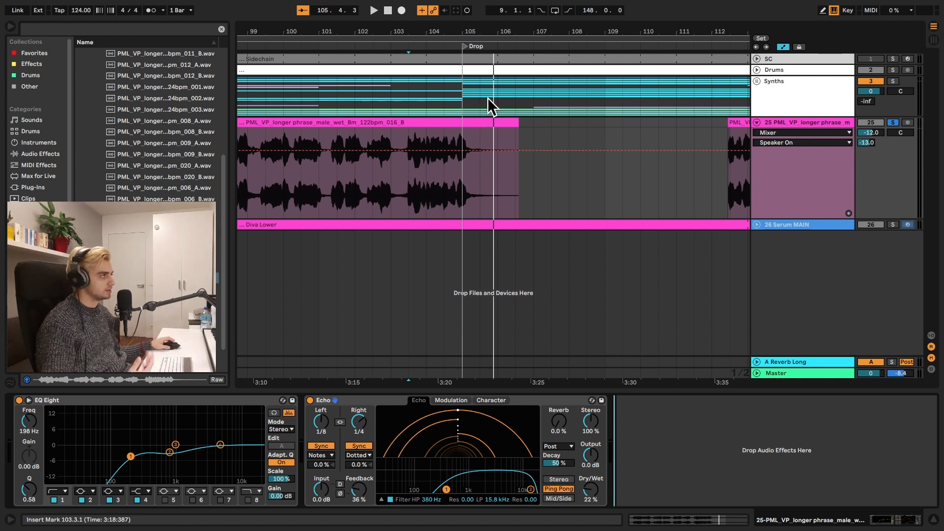
View the vocal clips across the arrangement and the Wet sample folders of the PML Vocals Vol. 1 pack.
left_click_drag(482, 30, 482, 6)
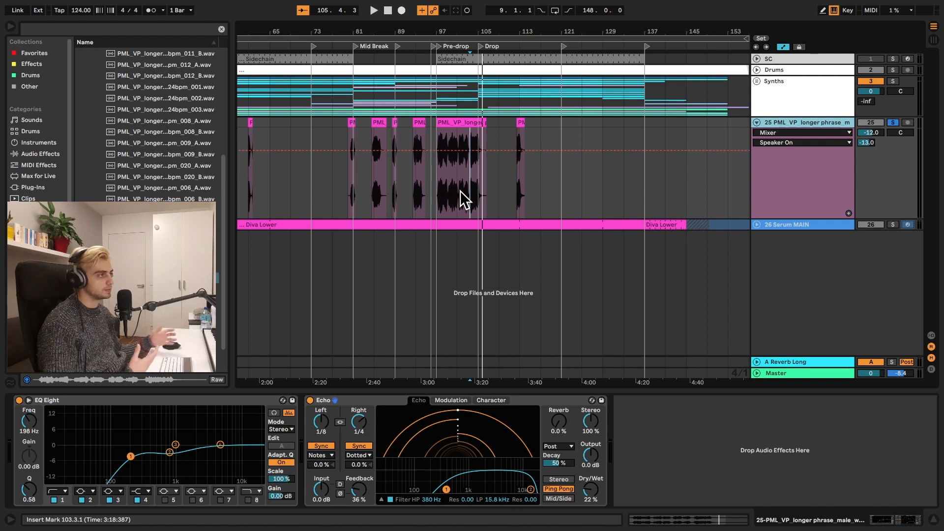
scroll(155, 147, "up", 5)
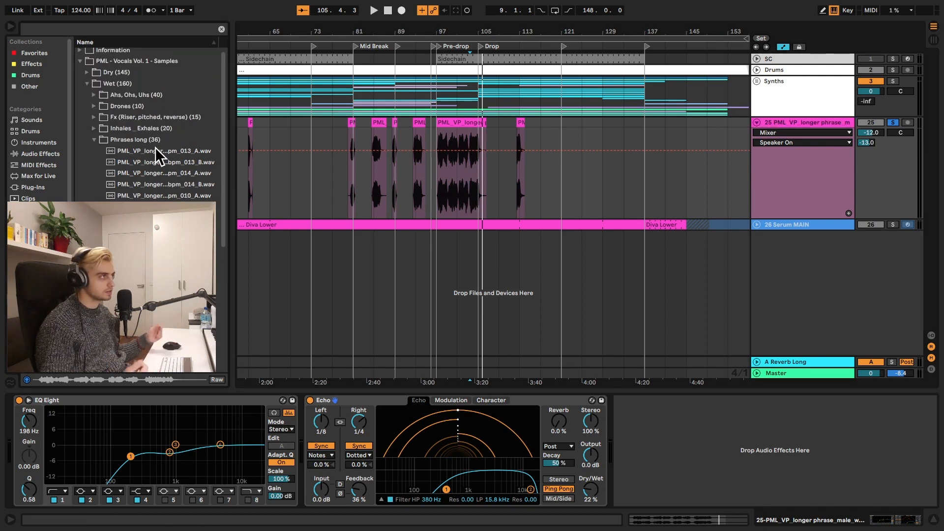